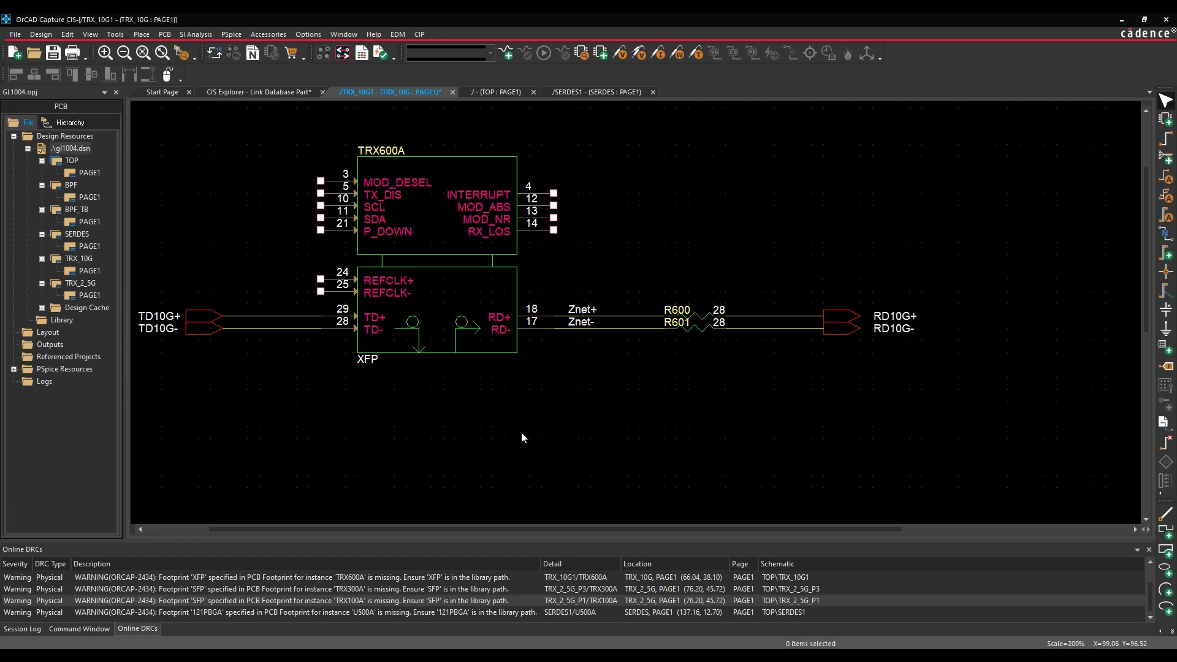
Select the RD+ output pin 18 on the TRX600A XFP module.
{"action": "left_click", "coordinate": [601, 375]}
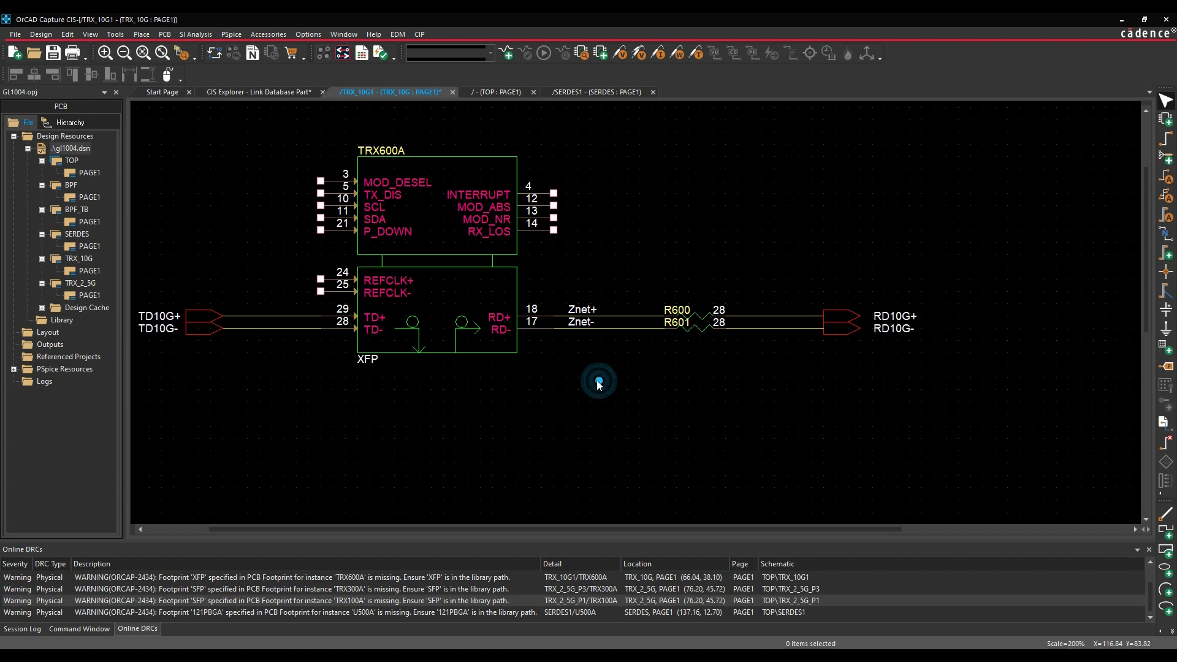
{"action": "left_click", "coordinate": [546, 317]}
Assign the CDSDefaultOutput_1p8 model from cds_models.ndx to pin TRX600.18 (RD+).
{"action": "right_click", "coordinate": [548, 318]}
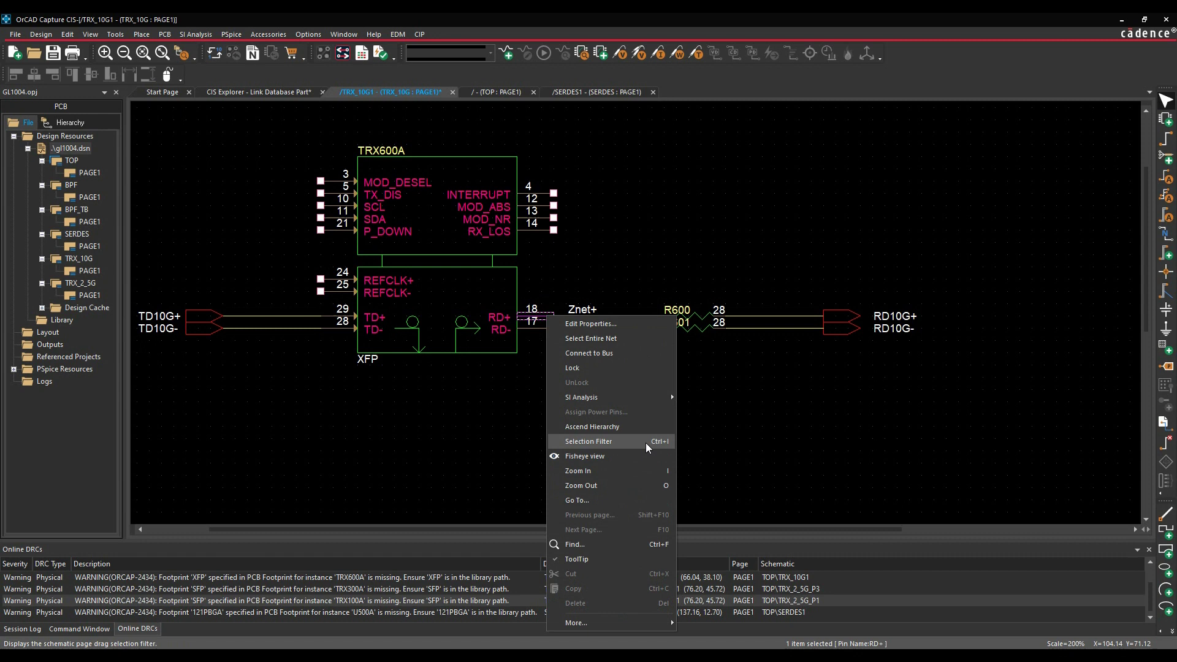
{"action": "mouse_move", "coordinate": [632, 396]}
{"action": "left_click", "coordinate": [725, 398]}
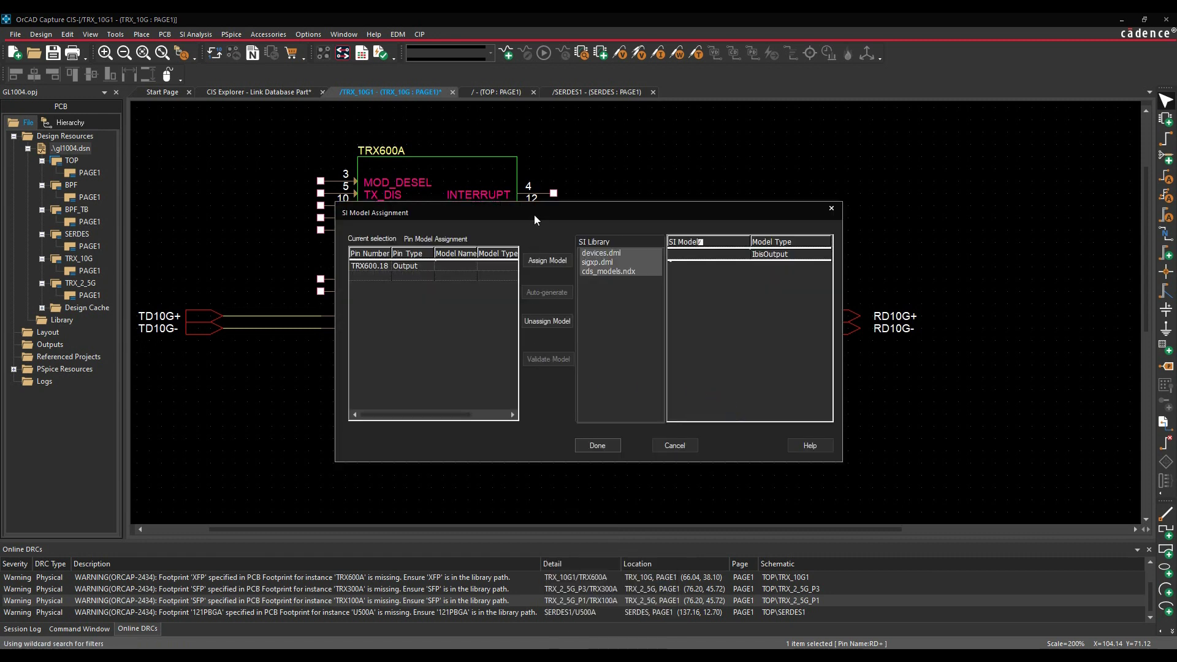
{"action": "left_click_drag", "start_coordinate": [535, 215], "coordinate": [871, 325]}
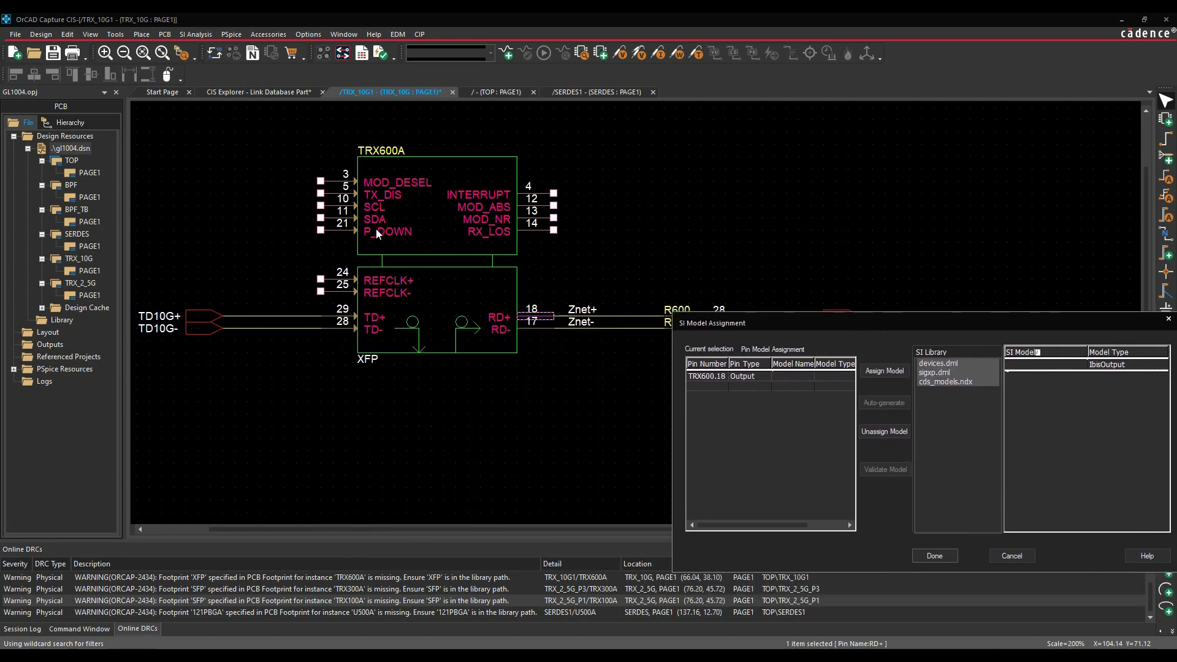
{"action": "left_click_drag", "start_coordinate": [935, 323], "coordinate": [493, 369]}
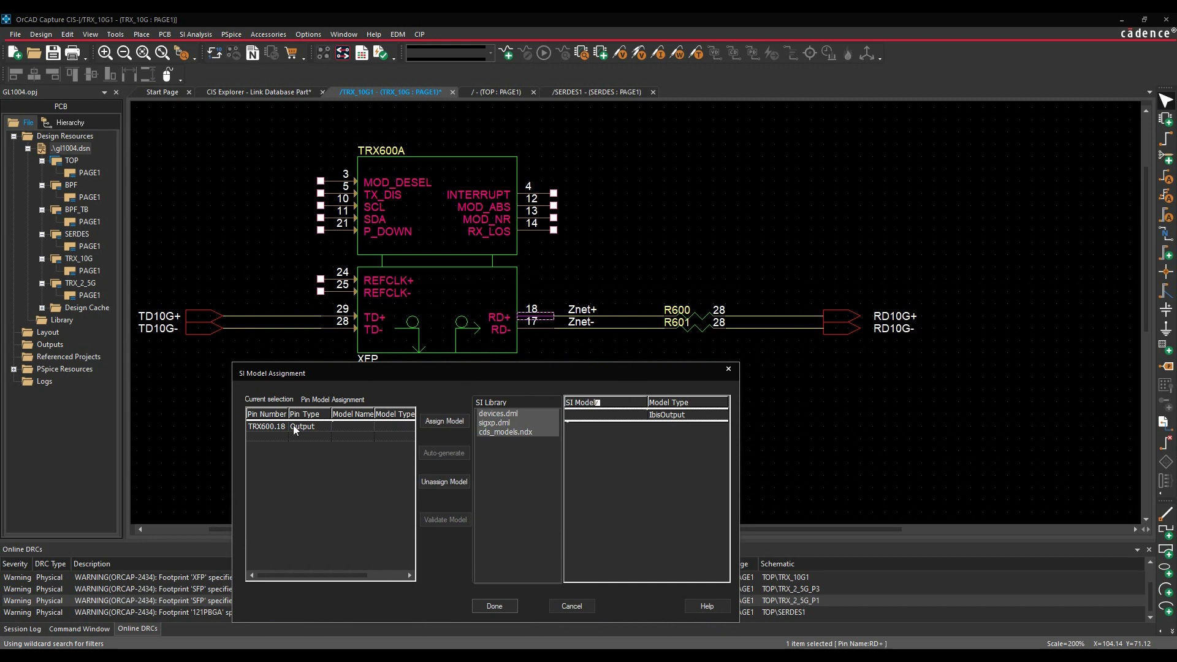
{"action": "left_click", "coordinate": [501, 432]}
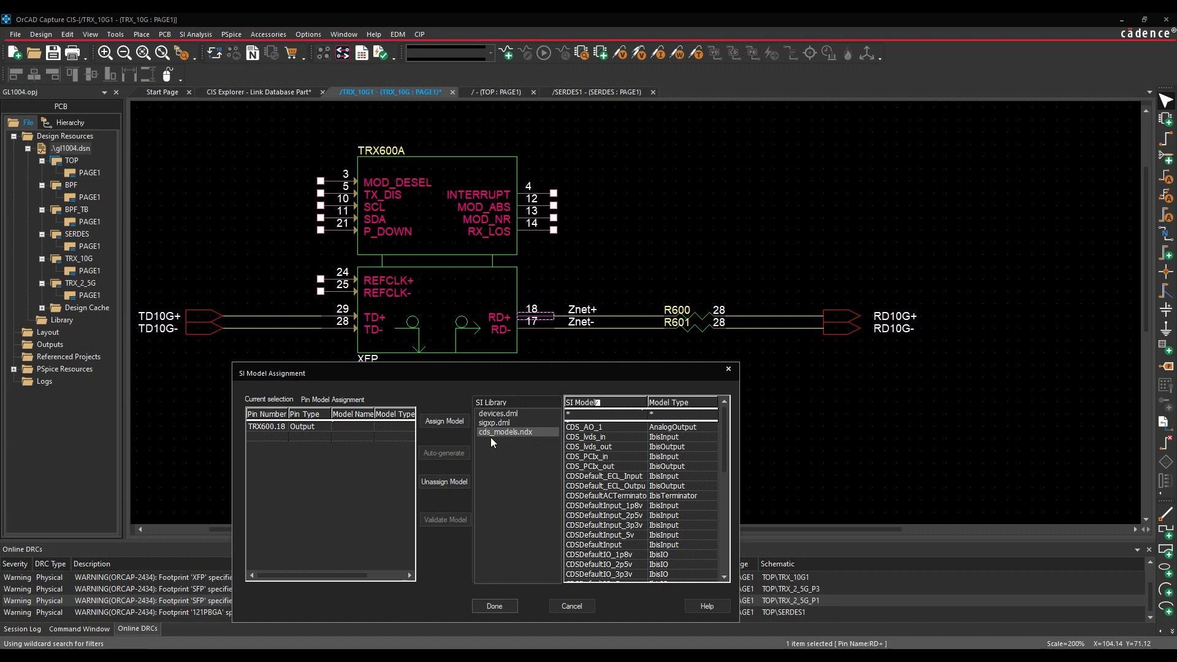
{"action": "scroll", "coordinate": [617, 505], "scroll_direction": "down", "scroll_amount": 2}
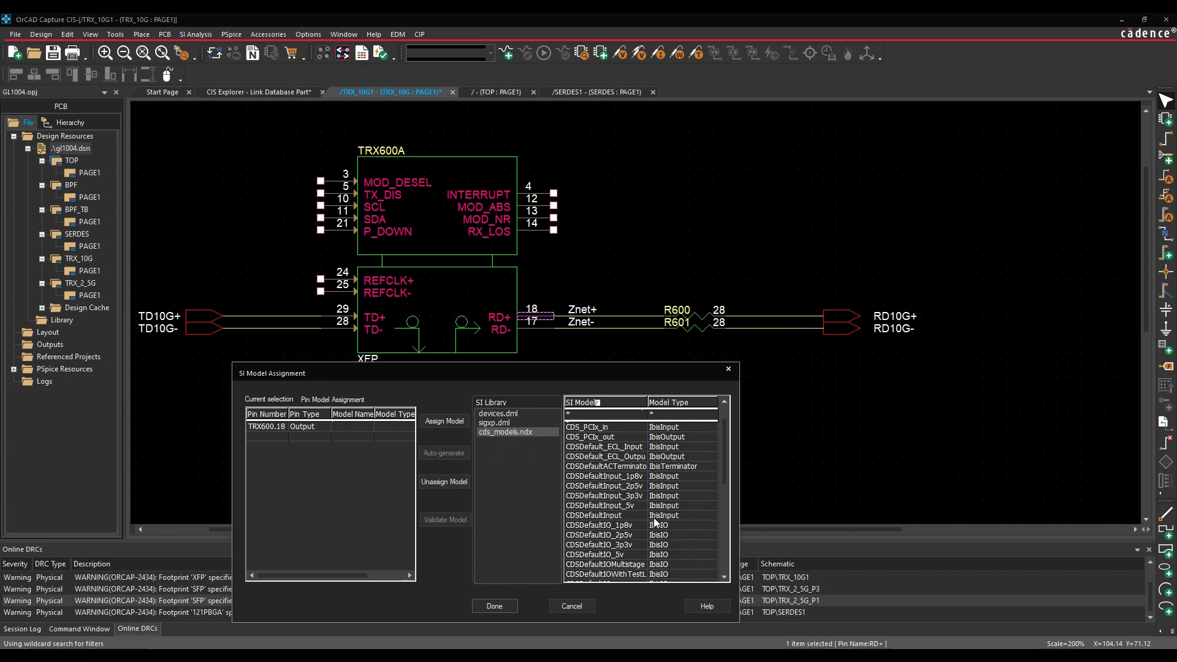
{"action": "scroll", "coordinate": [654, 518], "scroll_direction": "down", "scroll_amount": 3}
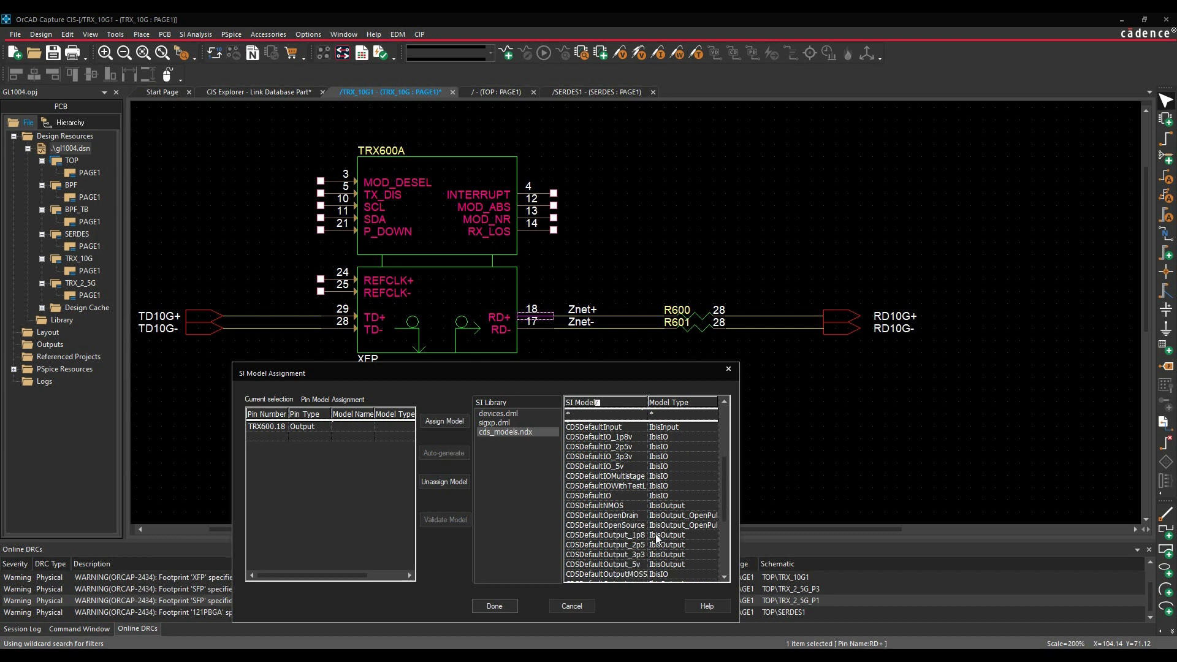
{"action": "left_click", "coordinate": [640, 537]}
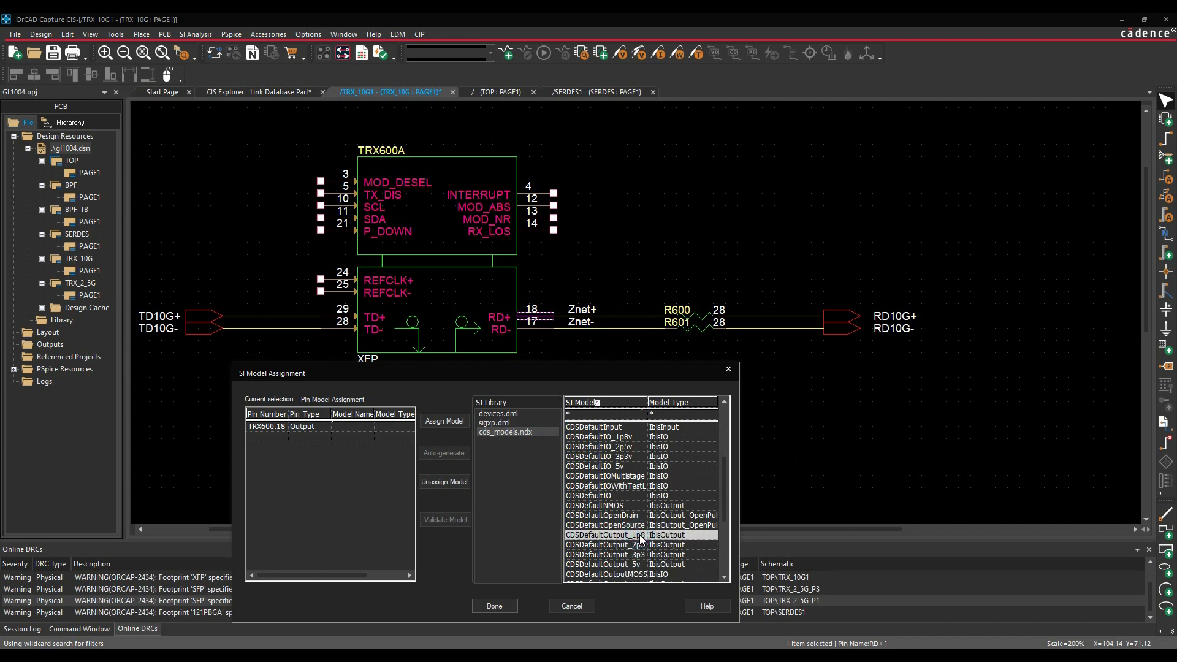
{"action": "left_click", "coordinate": [441, 421]}
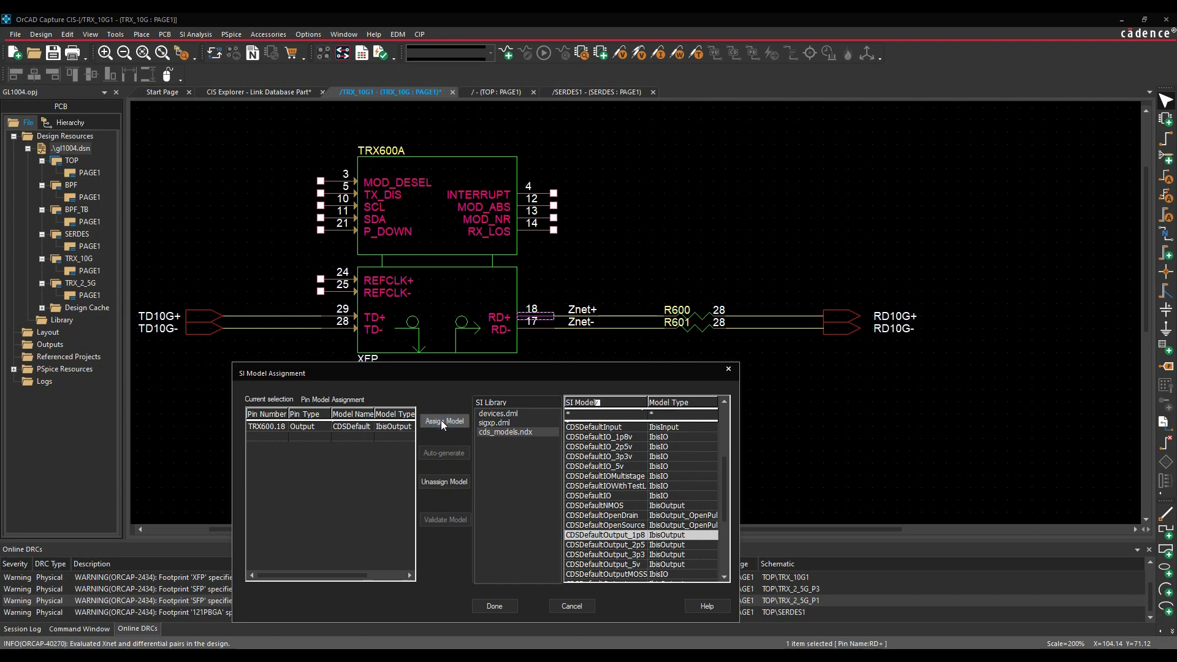
{"action": "left_click", "coordinate": [492, 606]}
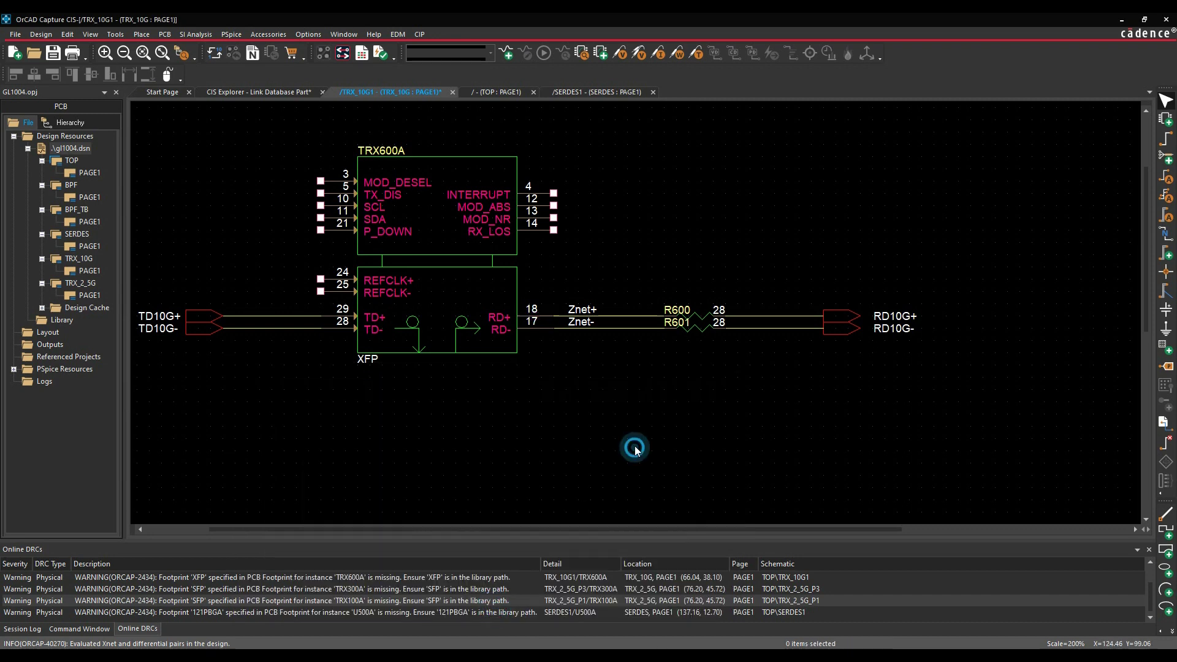
Give resistor R600 an auto-generated DEFAULT_R signal-integrity model.
{"action": "right_click", "coordinate": [699, 318]}
{"action": "mouse_move", "coordinate": [763, 362]}
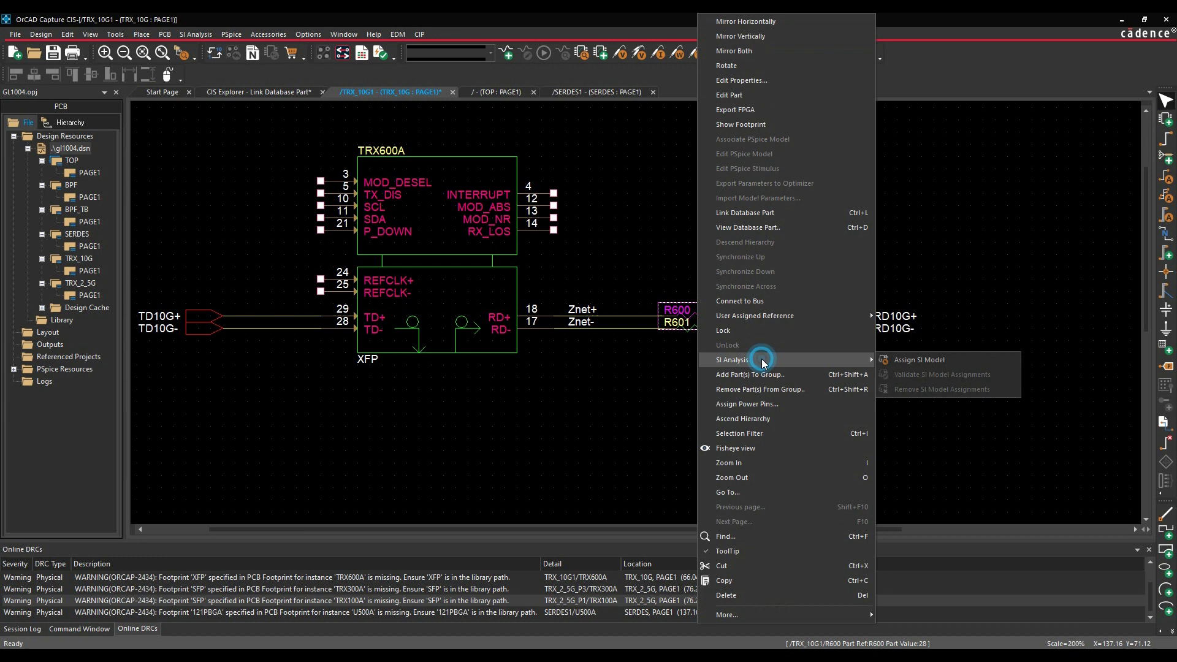
{"action": "left_click", "coordinate": [907, 362]}
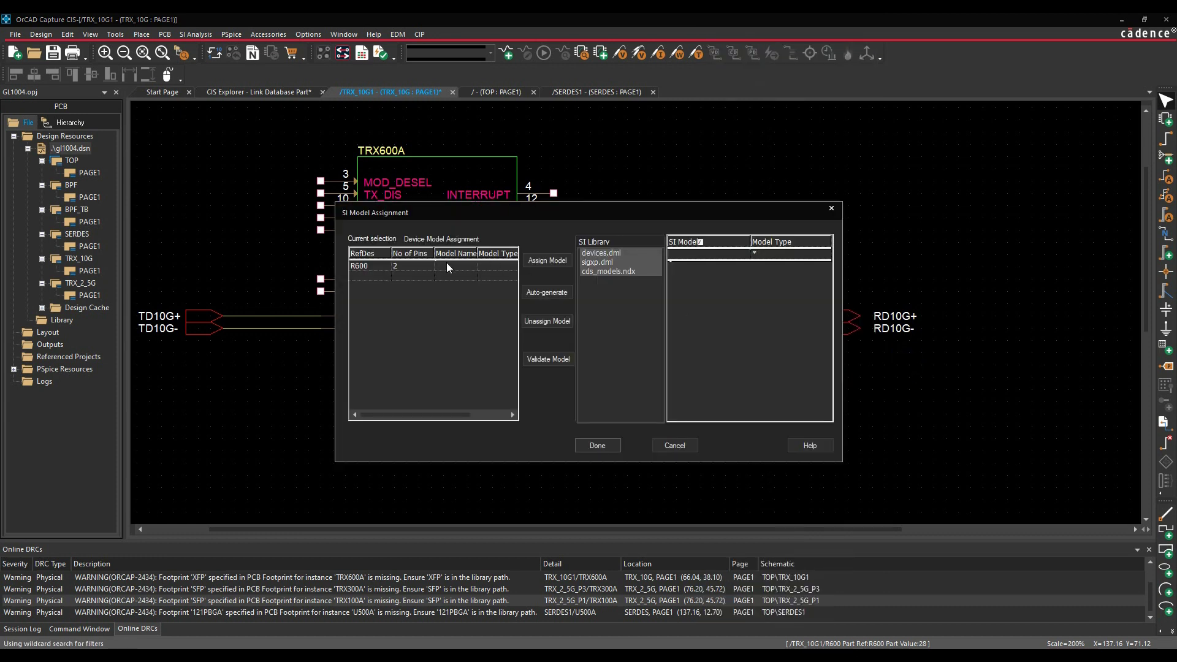
{"action": "left_click", "coordinate": [548, 292]}
{"action": "left_click_drag", "start_coordinate": [458, 417], "coordinate": [400, 407]}
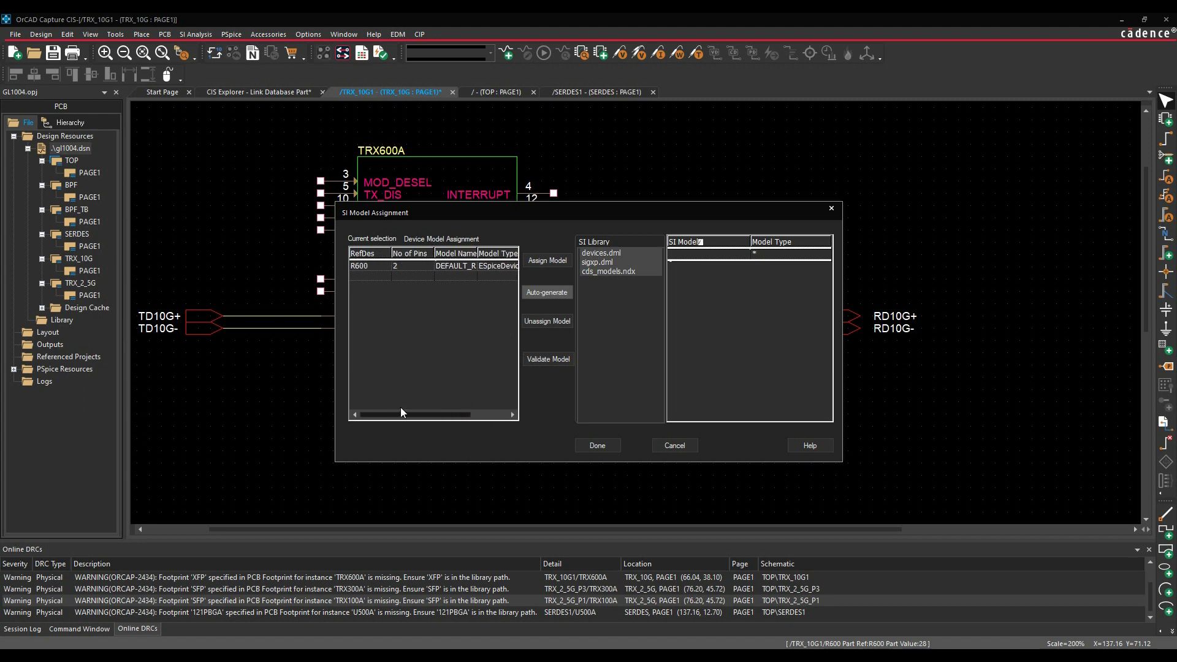
{"action": "left_click", "coordinate": [598, 446]}
Ascend to the TOP page and descend into the SERDES1 block's schematic.
{"action": "left_click", "coordinate": [694, 255]}
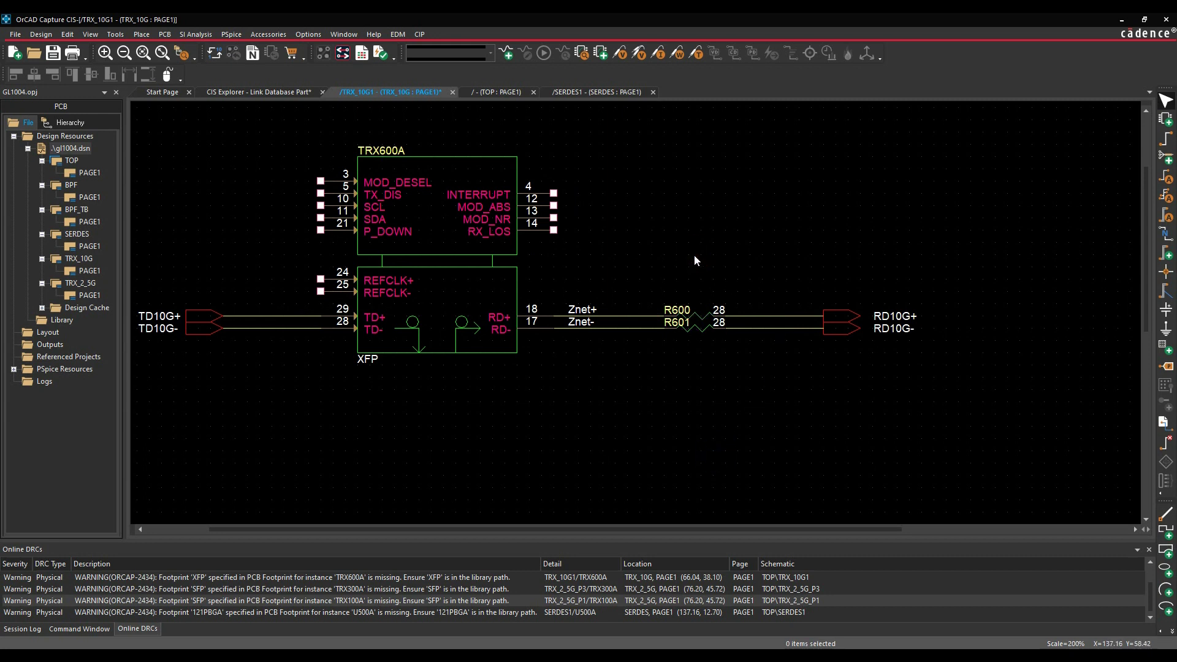
{"action": "right_click", "coordinate": [679, 249]}
{"action": "left_click", "coordinate": [696, 284]}
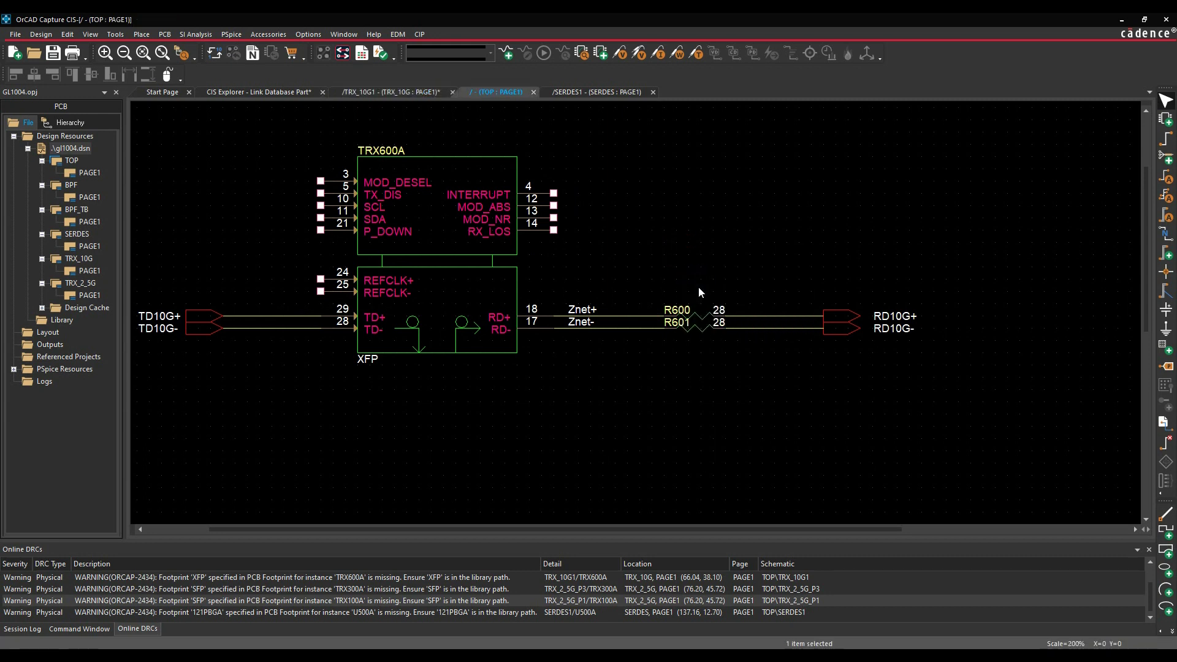
{"action": "left_click", "coordinate": [513, 465]}
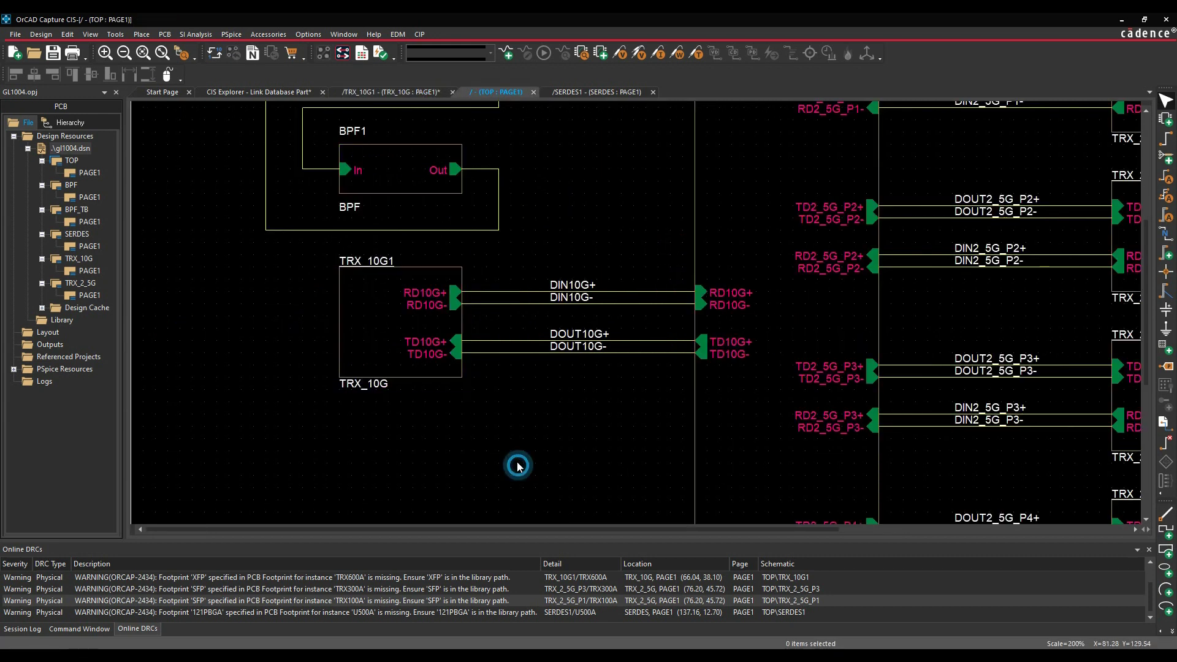
{"action": "double_click", "coordinate": [762, 324]}
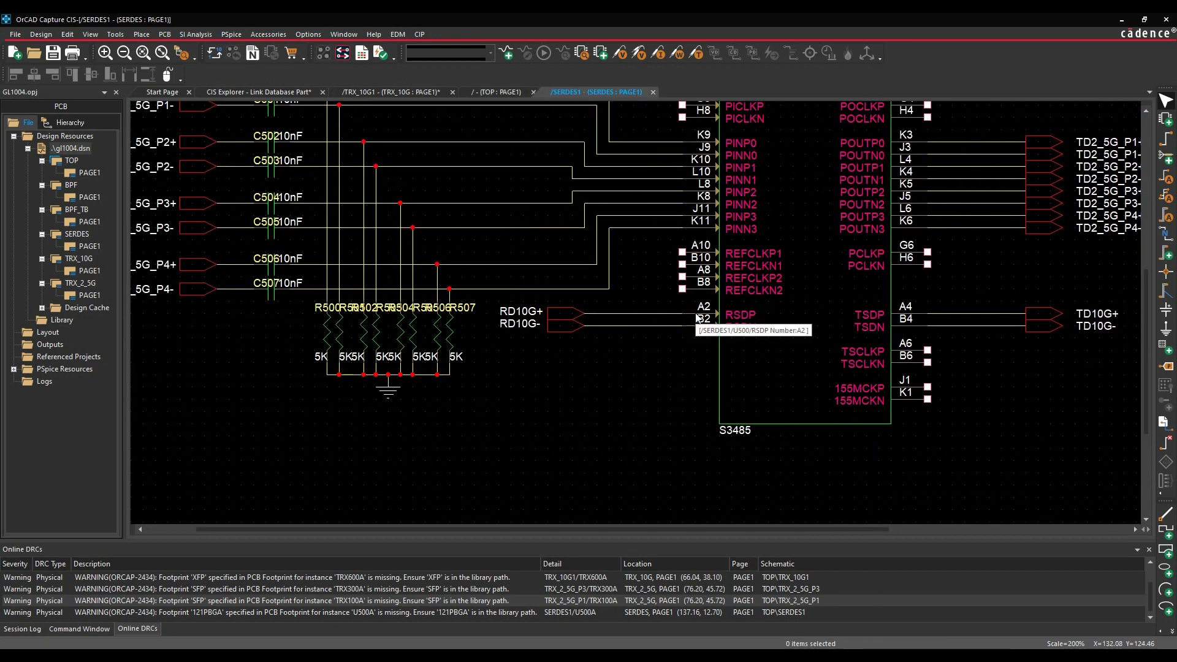
Assign the CDSDefaultInput_1p8v model from cds_models.ndx to pin U500.A2 (RSDP).
{"action": "right_click", "coordinate": [696, 315]}
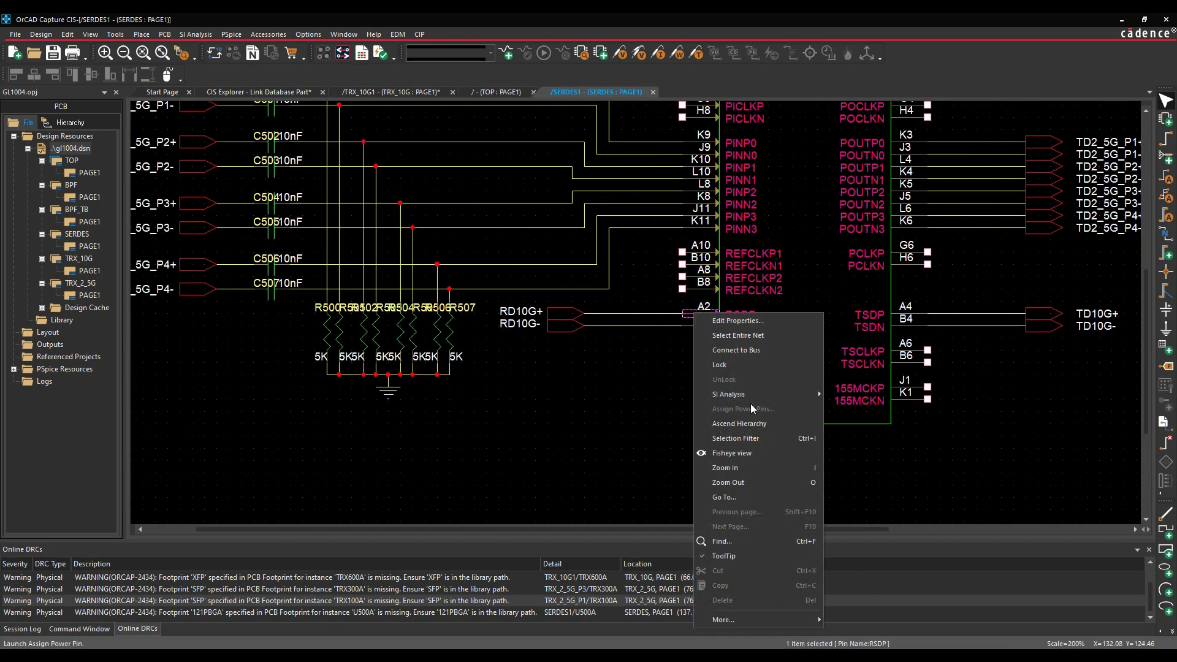
{"action": "mouse_move", "coordinate": [748, 394]}
{"action": "left_click", "coordinate": [852, 393]}
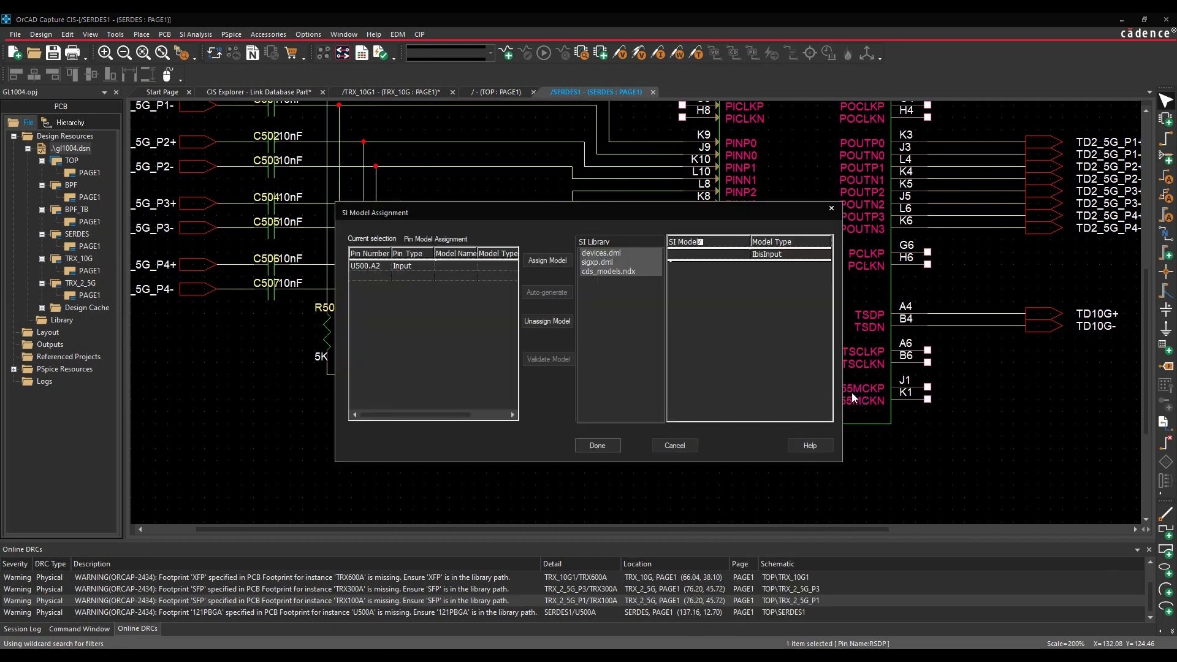
{"action": "left_click", "coordinate": [452, 267]}
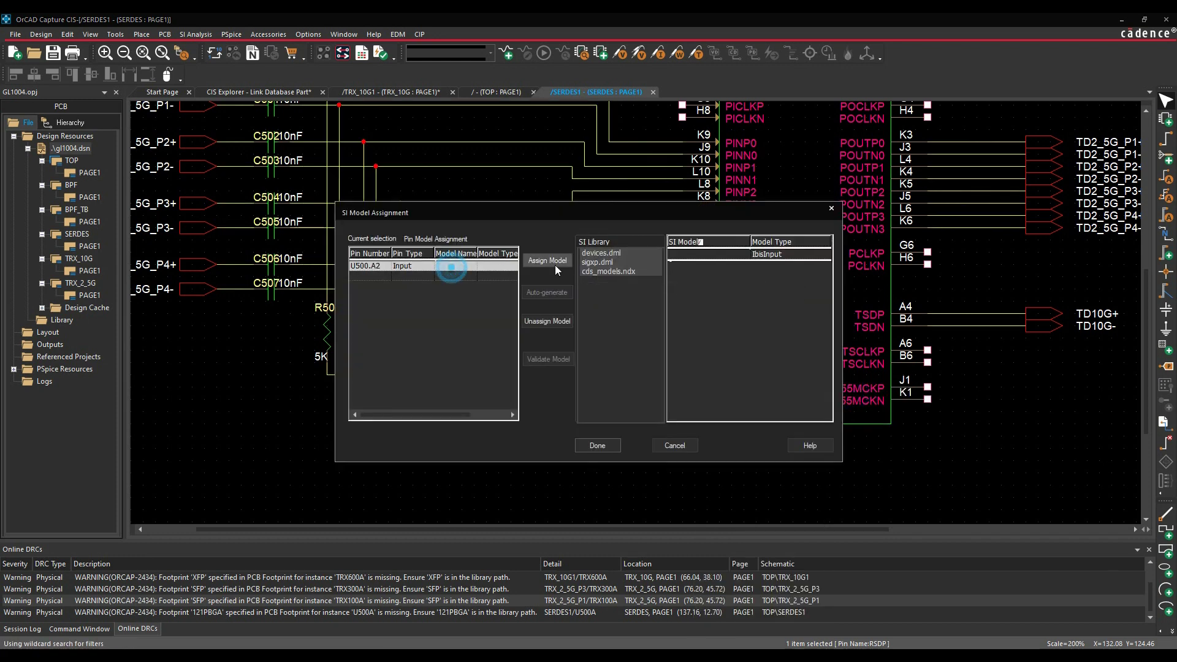
{"action": "left_click", "coordinate": [609, 271]}
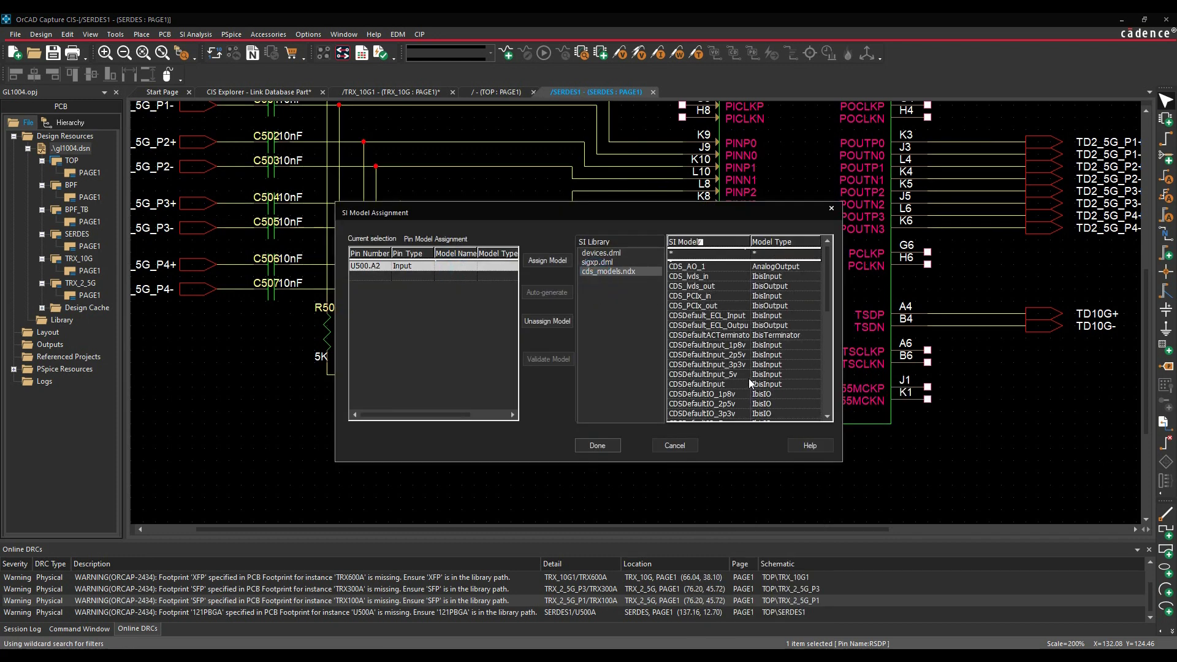
{"action": "left_click", "coordinate": [745, 347]}
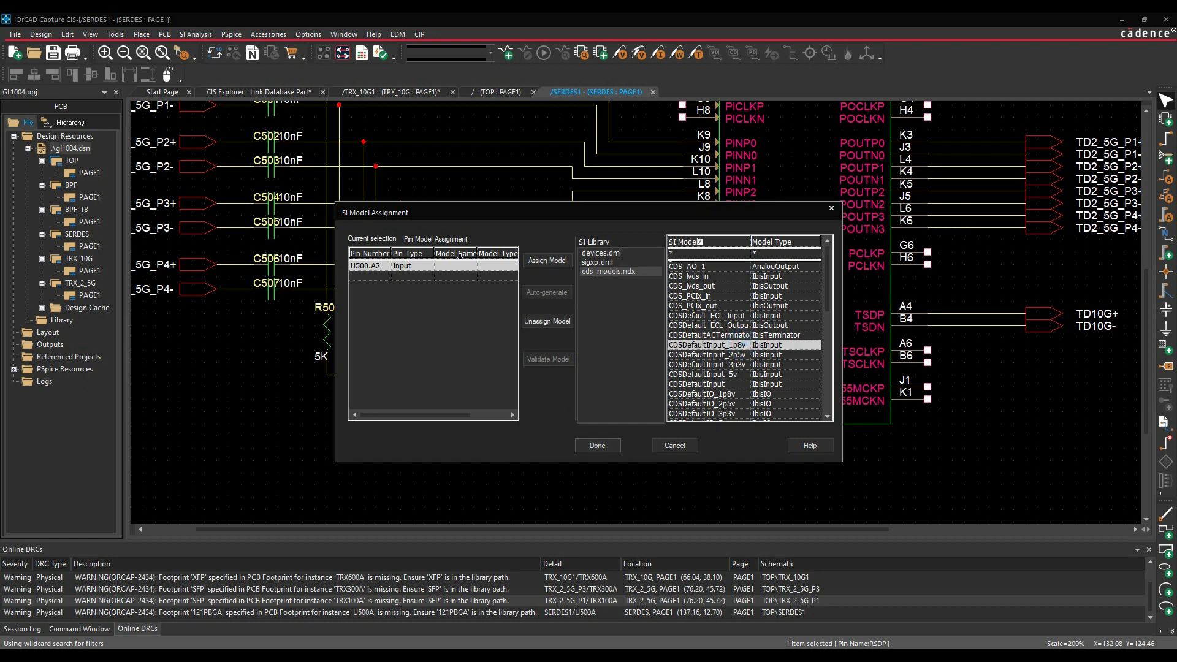
{"action": "left_click", "coordinate": [557, 261]}
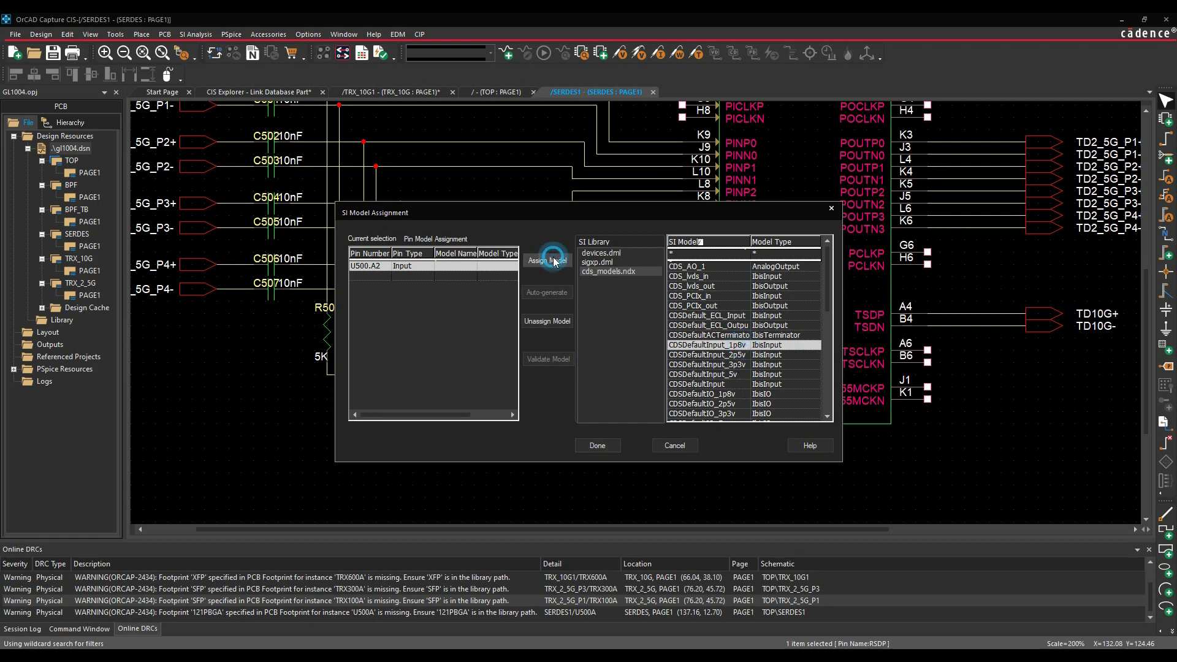
{"action": "left_click", "coordinate": [597, 445]}
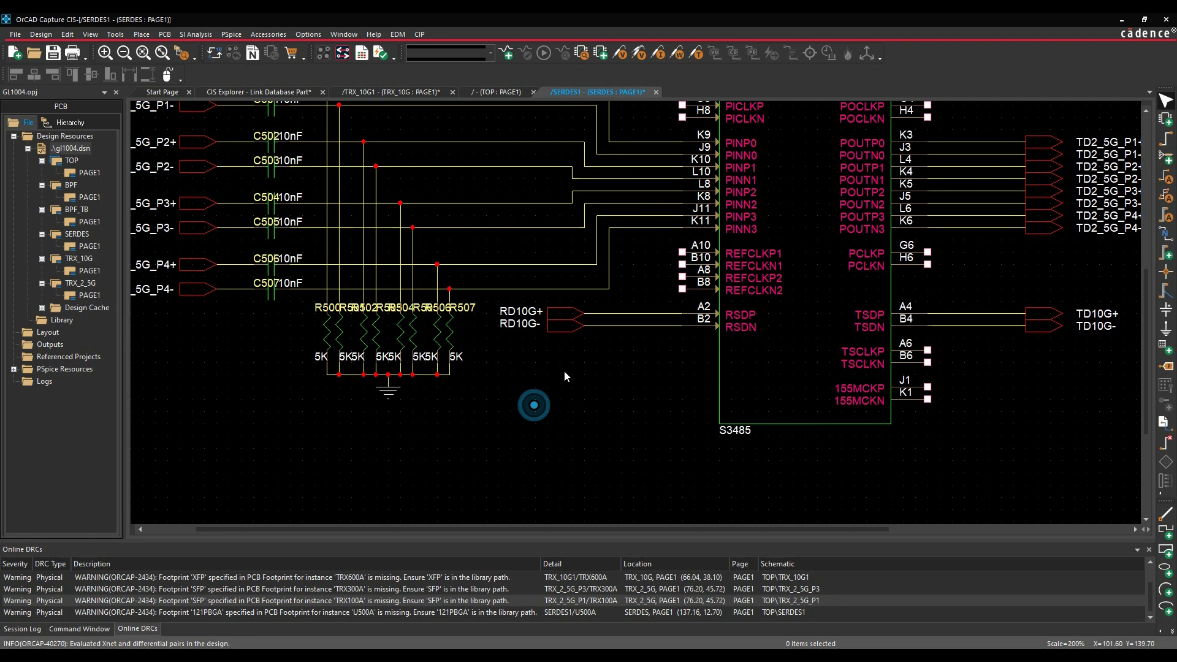
Send the RD10G+ net to SigXplorer via SI Analysis > Explore Signal.
{"action": "left_click", "coordinate": [635, 315]}
{"action": "right_click", "coordinate": [635, 317]}
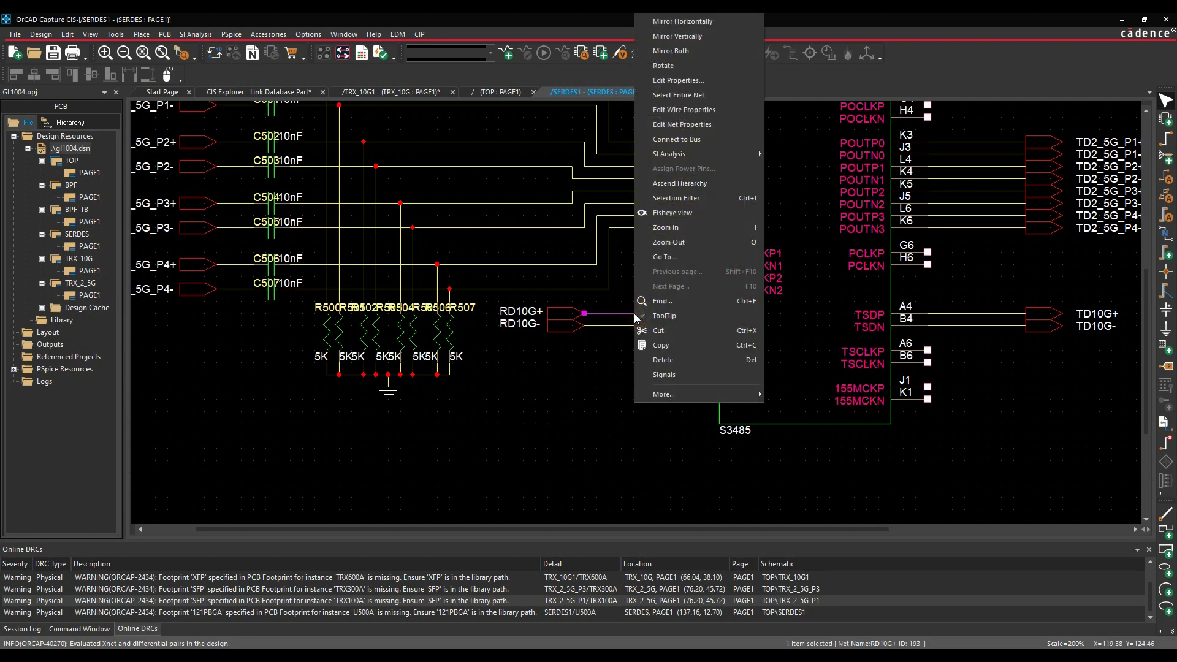
{"action": "mouse_move", "coordinate": [702, 153]}
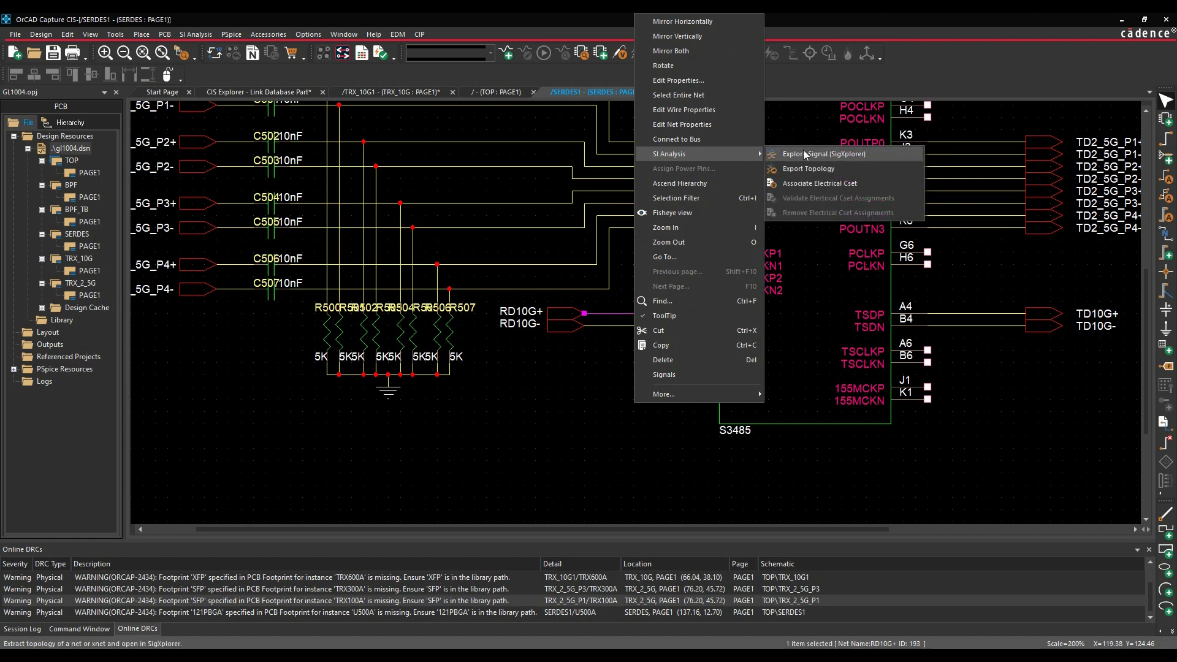
{"action": "left_click", "coordinate": [835, 154]}
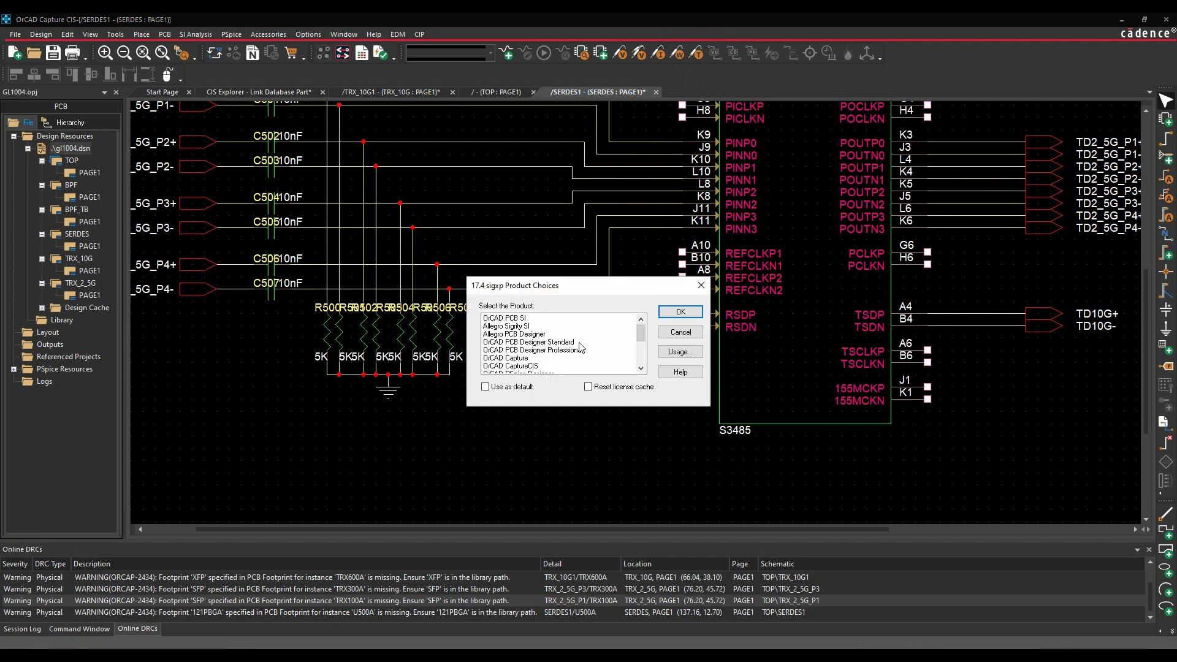
Choose the OrCAD Capture product licence and confirm to launch SigXplorer.
{"action": "scroll", "coordinate": [564, 355], "scroll_direction": "down", "scroll_amount": 2}
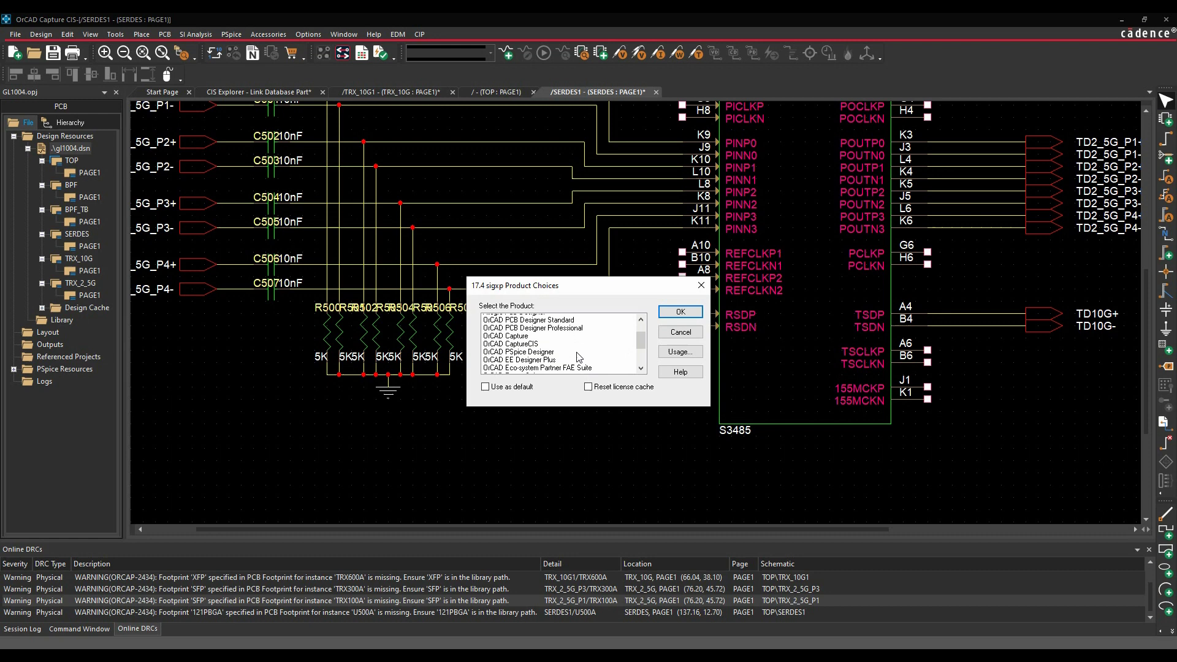
{"action": "left_click", "coordinate": [526, 335]}
{"action": "left_click", "coordinate": [690, 311]}
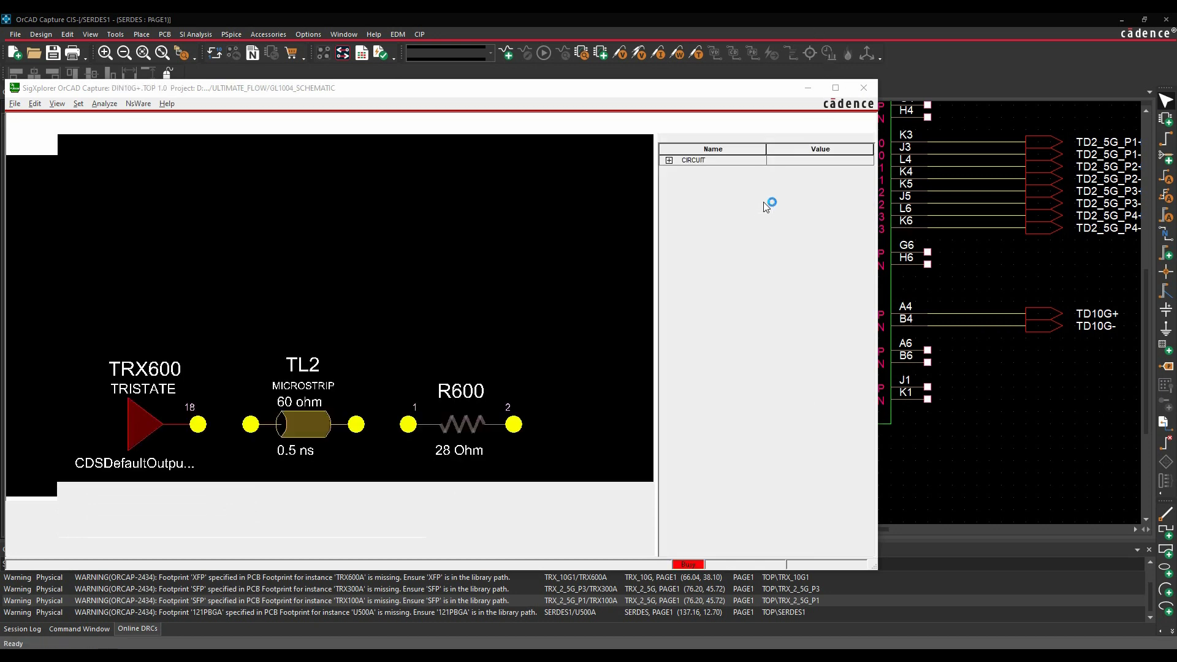
Maximize the SigXplorer window to show the full DIN10G+ topology.
{"action": "left_click", "coordinate": [836, 87]}
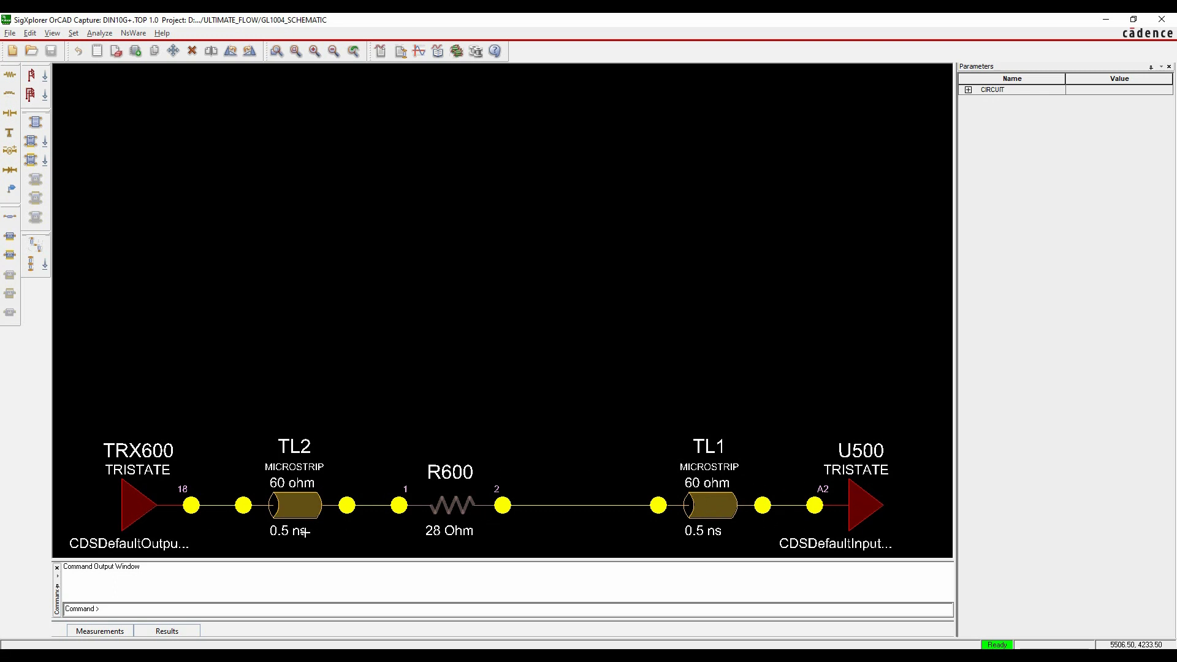
Set the CIRCUIT tlineDelayMode parameter to length so TL1 and TL2 read 71.12 MM.
{"action": "left_click", "coordinate": [968, 90]}
{"action": "left_click", "coordinate": [1097, 110]}
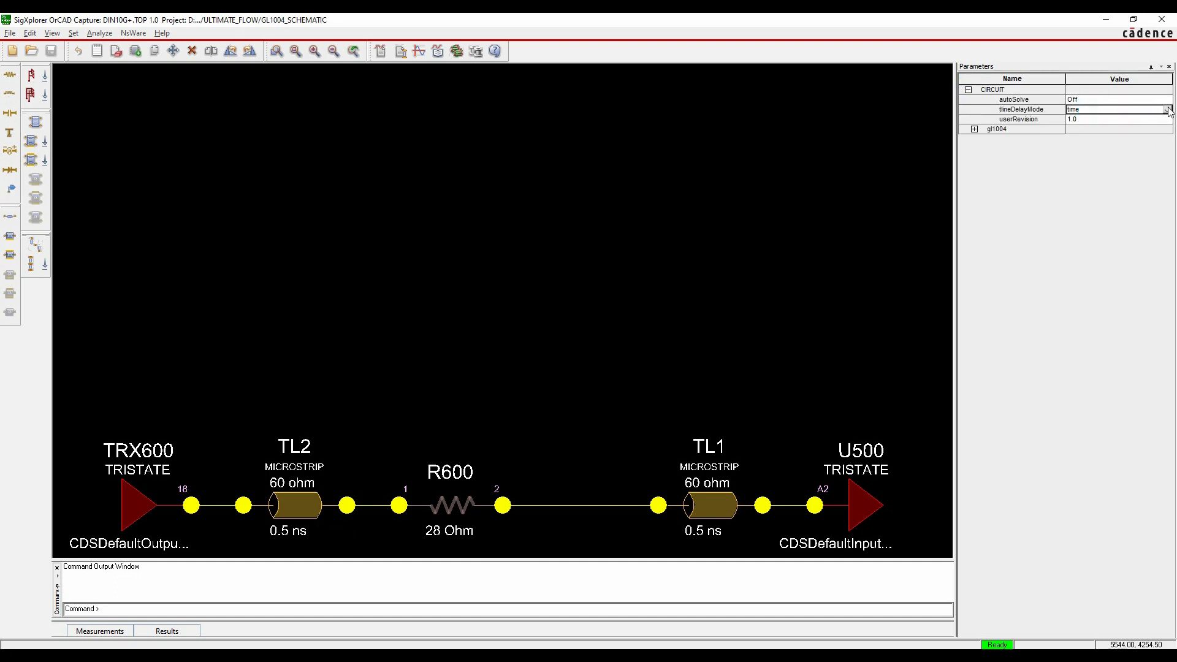
{"action": "left_click", "coordinate": [1170, 110]}
{"action": "left_click", "coordinate": [1112, 130]}
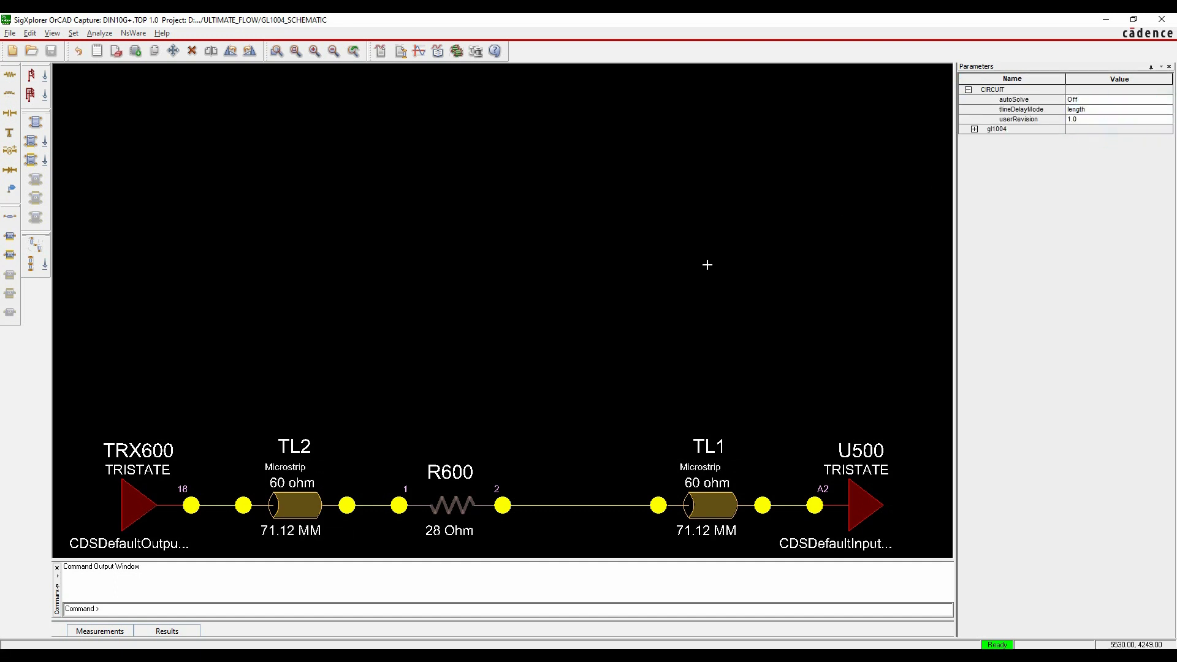
{"action": "left_click", "coordinate": [674, 263]}
{"action": "right_click", "coordinate": [501, 291]}
{"action": "left_click", "coordinate": [461, 287]}
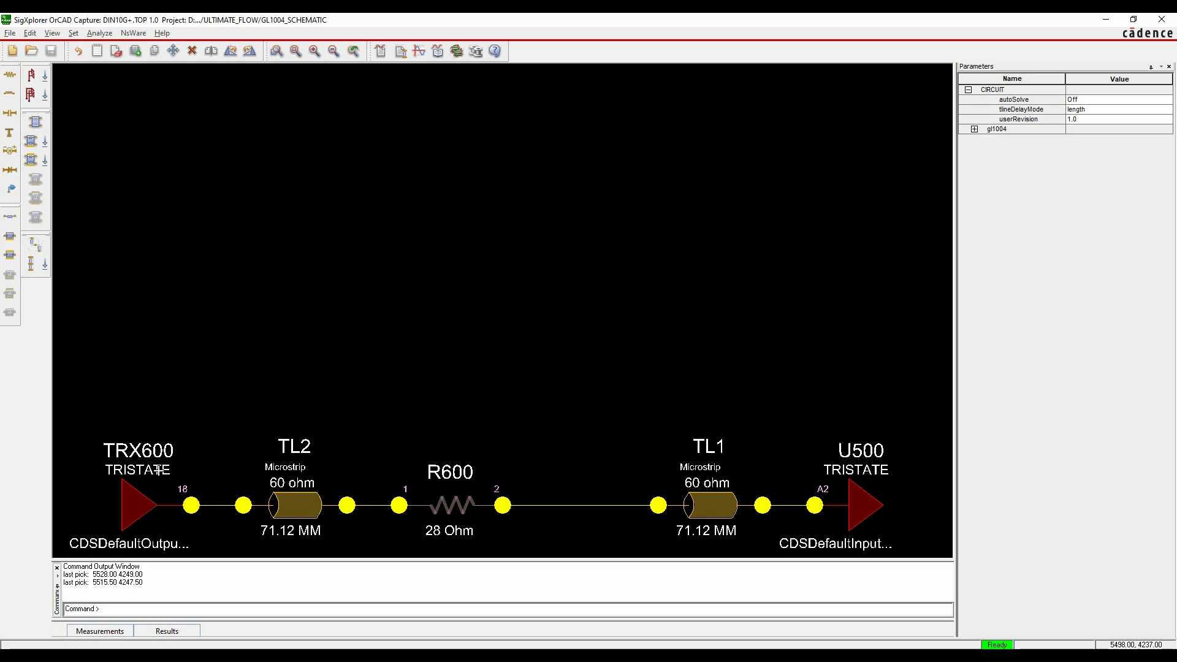
Change TRX600's stimulus to Custom, 100 MHz frequency, bit pattern 010, and apply it.
{"action": "left_click", "coordinate": [161, 469]}
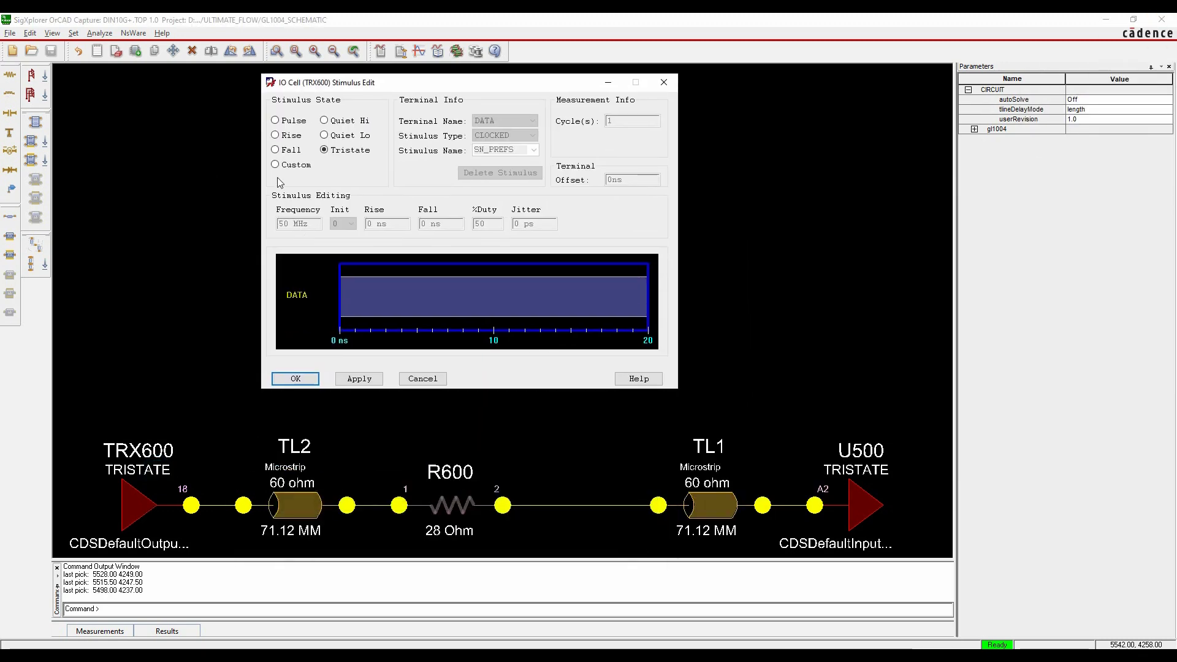
{"action": "left_click", "coordinate": [275, 165]}
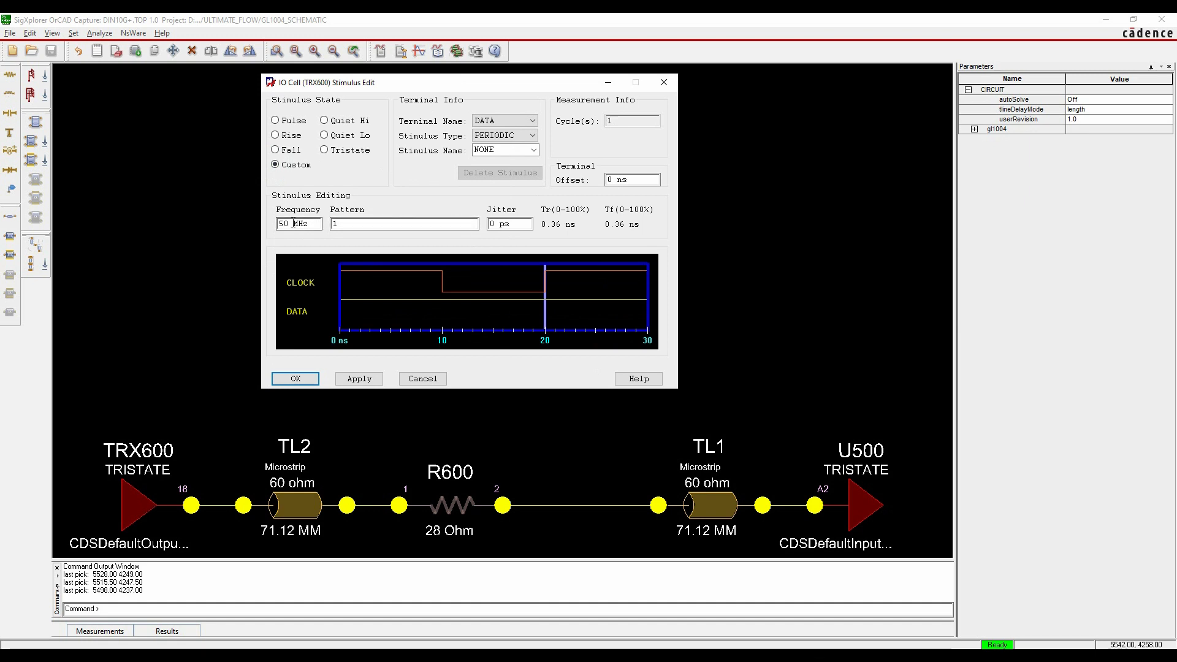
{"action": "left_click_drag", "start_coordinate": [290, 224], "coordinate": [274, 225]}
{"action": "type", "text": "100"}
{"action": "key", "text": "Tab"}
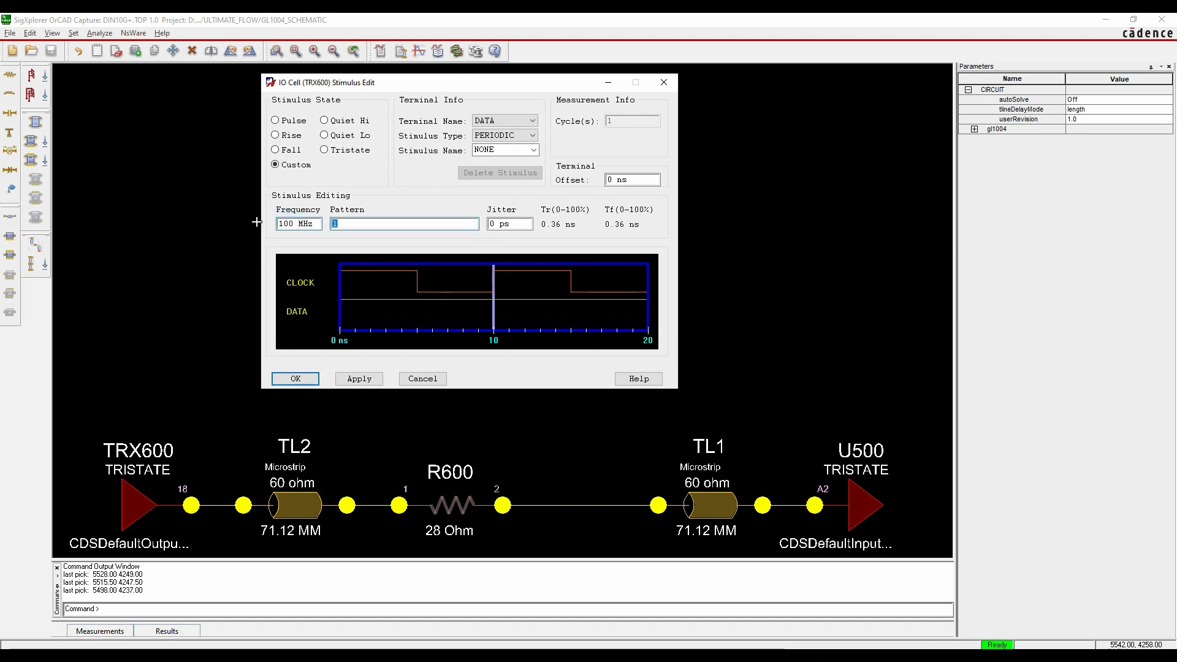
{"action": "type", "text": "010"}
{"action": "key", "text": "Tab"}
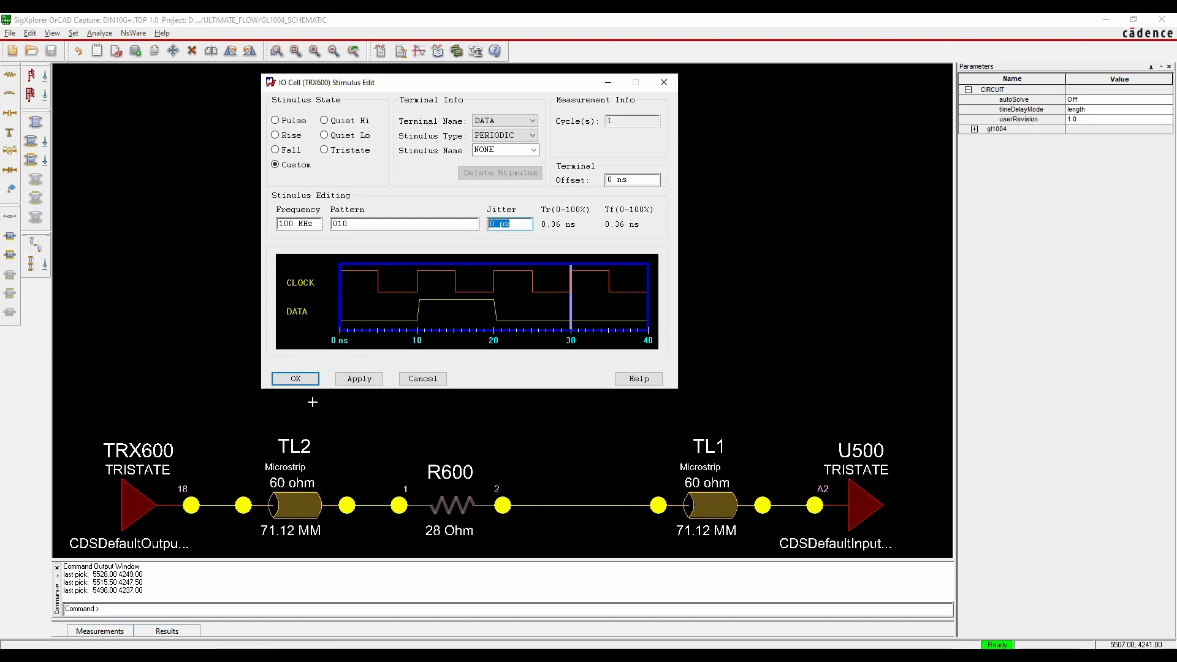
{"action": "left_click", "coordinate": [361, 379]}
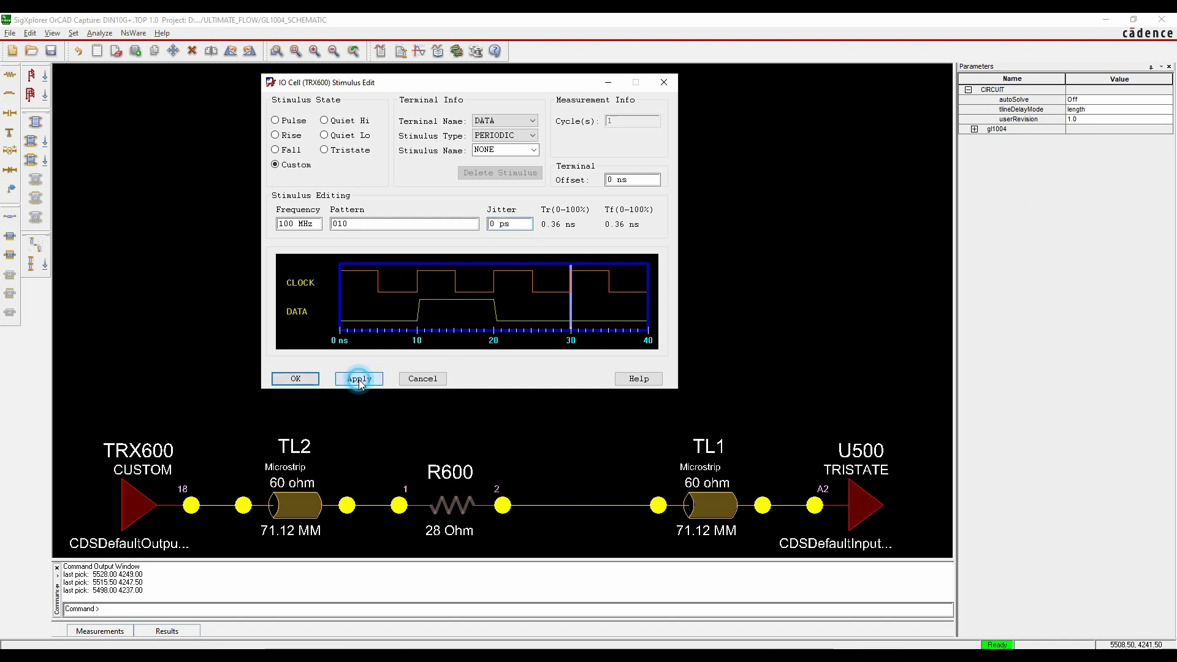
{"action": "left_click", "coordinate": [306, 381]}
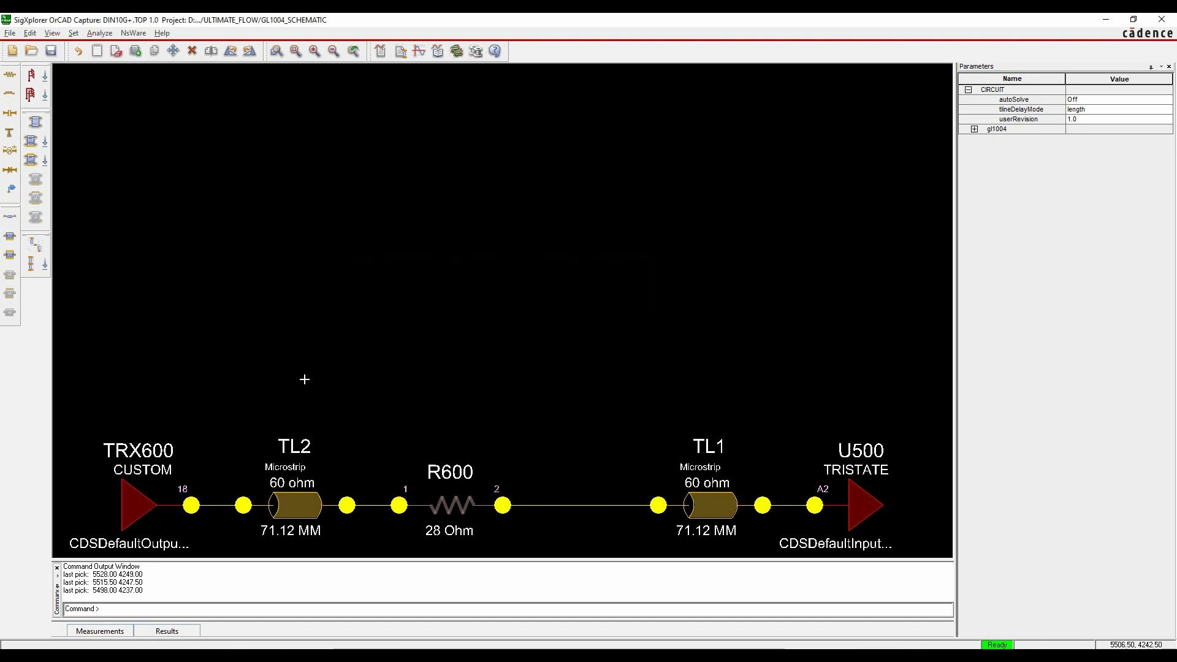
Run the reflection simulation, mark the U500 A2 overshoot peak, then close SigWave.
{"action": "left_click", "coordinate": [421, 52]}
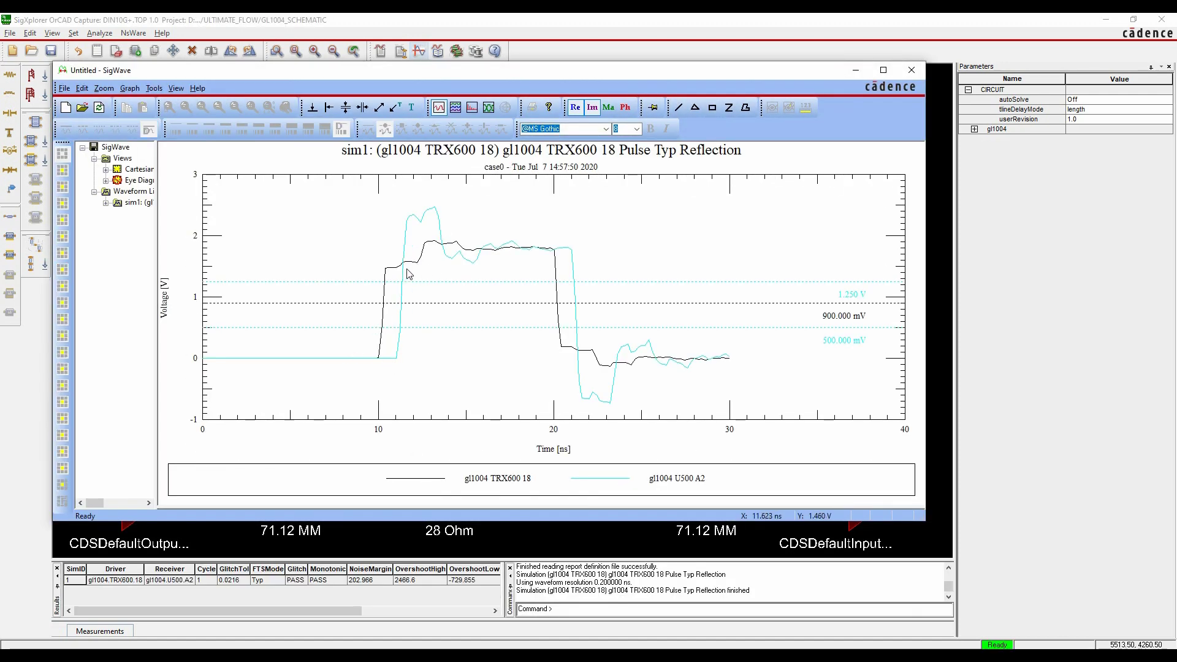
{"action": "left_click", "coordinate": [407, 233]}
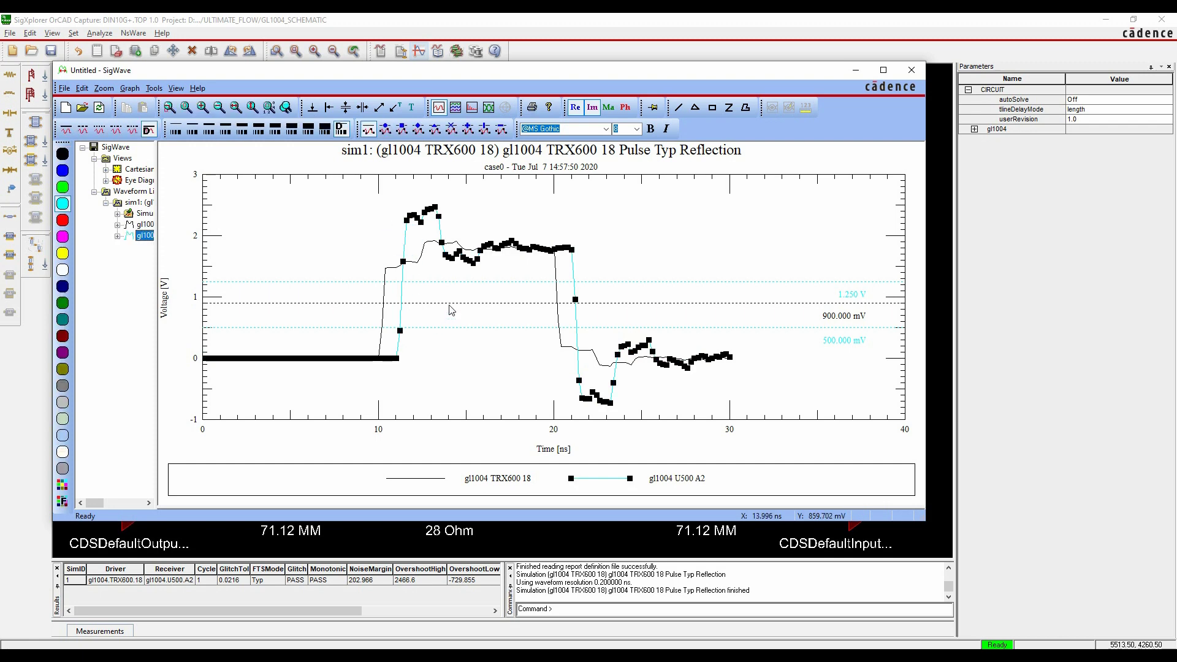
{"action": "mouse_move", "coordinate": [589, 301]}
{"action": "left_mouse_down"}
{"action": "mouse_move", "coordinate": [589, 206]}
{"action": "mouse_move", "coordinate": [579, 297]}
{"action": "left_mouse_up"}
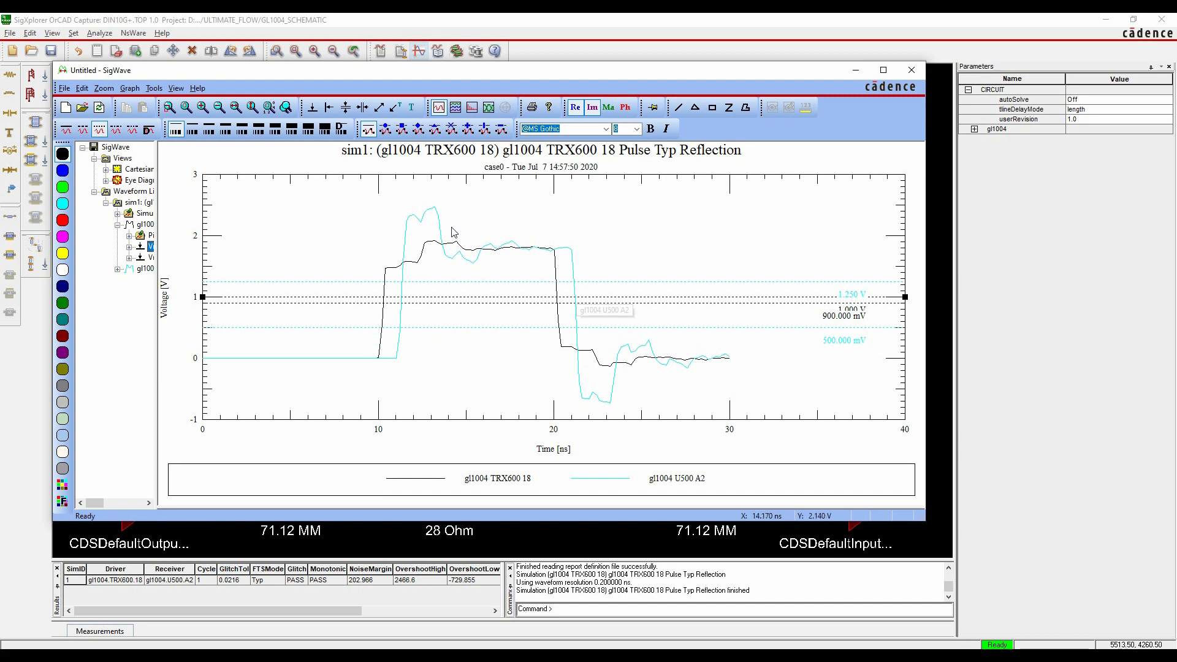
{"action": "left_click", "coordinate": [912, 70]}
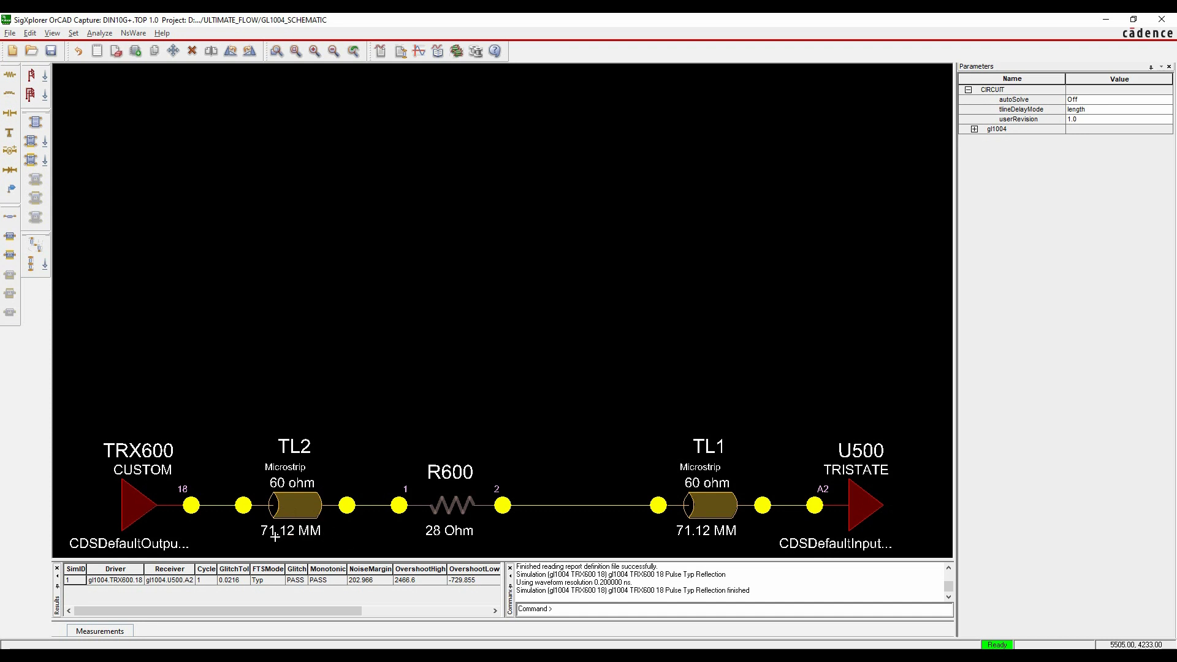
Shorten transmission line TL2 from 71.12 to 7.50 MM.
{"action": "left_click", "coordinate": [288, 531]}
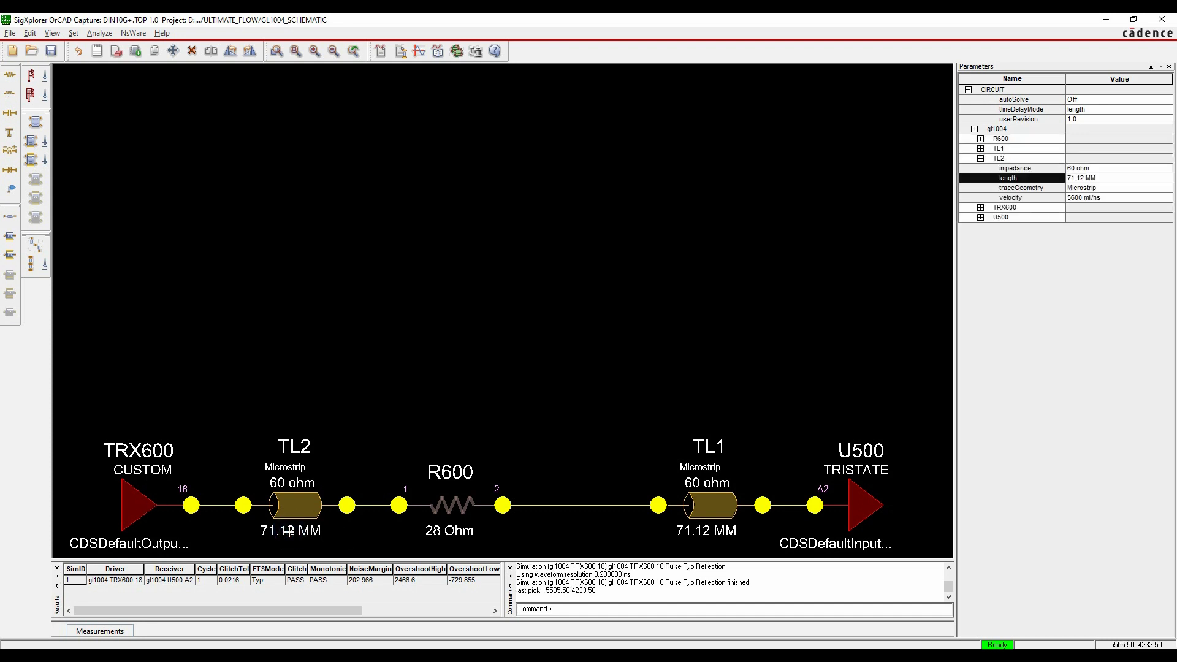
{"action": "left_click", "coordinate": [1084, 178]}
{"action": "left_click", "coordinate": [1086, 177]}
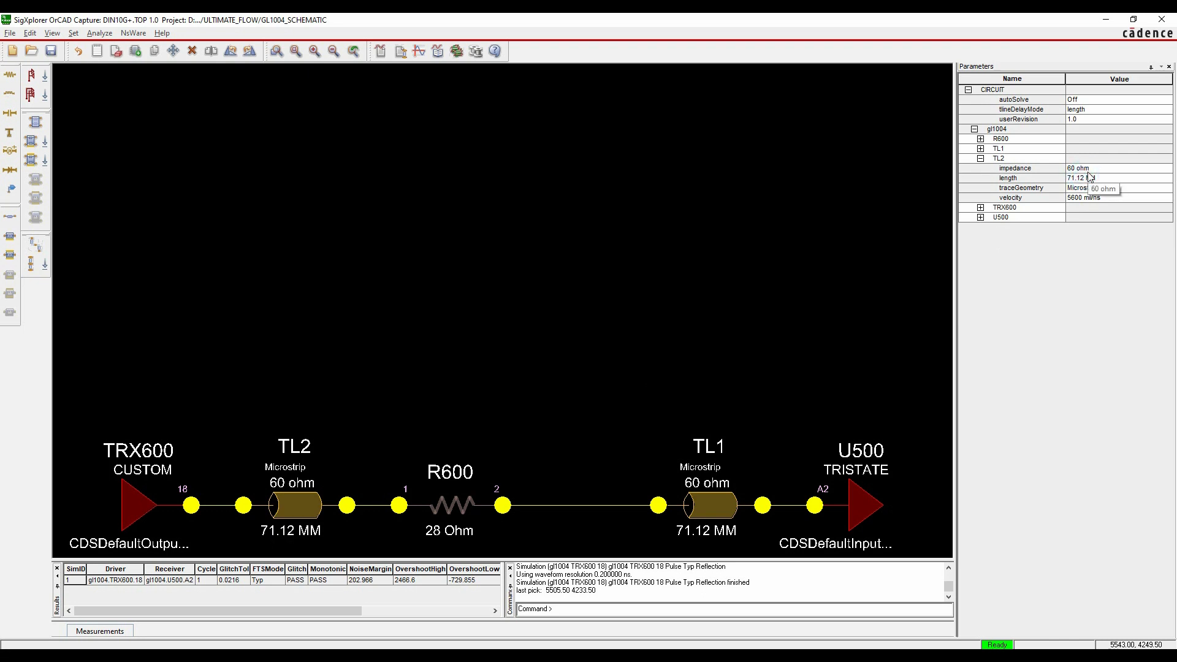
{"action": "left_click", "coordinate": [1091, 176]}
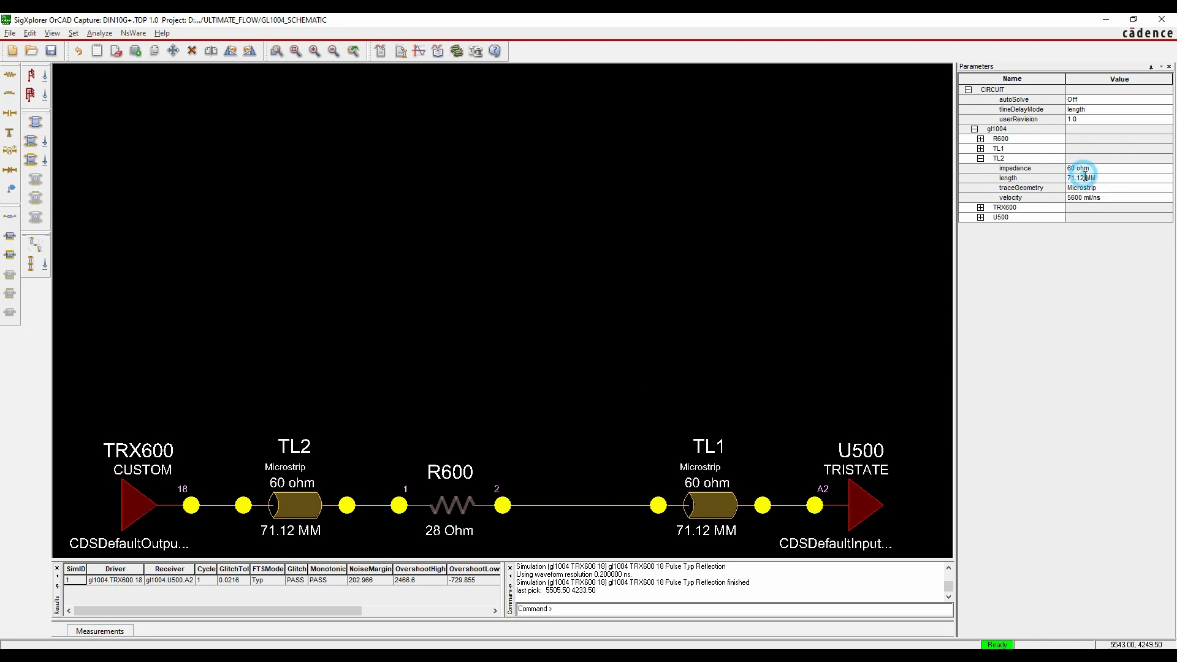
{"action": "key", "text": "BackSpace"}
{"action": "key", "text": "BackSpace"}
{"action": "key", "text": "BackSpace"}
{"action": "key", "text": "BackSpace"}
{"action": "key", "text": "BackSpace"}
{"action": "key", "text": "BackSpace"}
{"action": "type", "text": "7.50"}
{"action": "key", "text": "Return"}
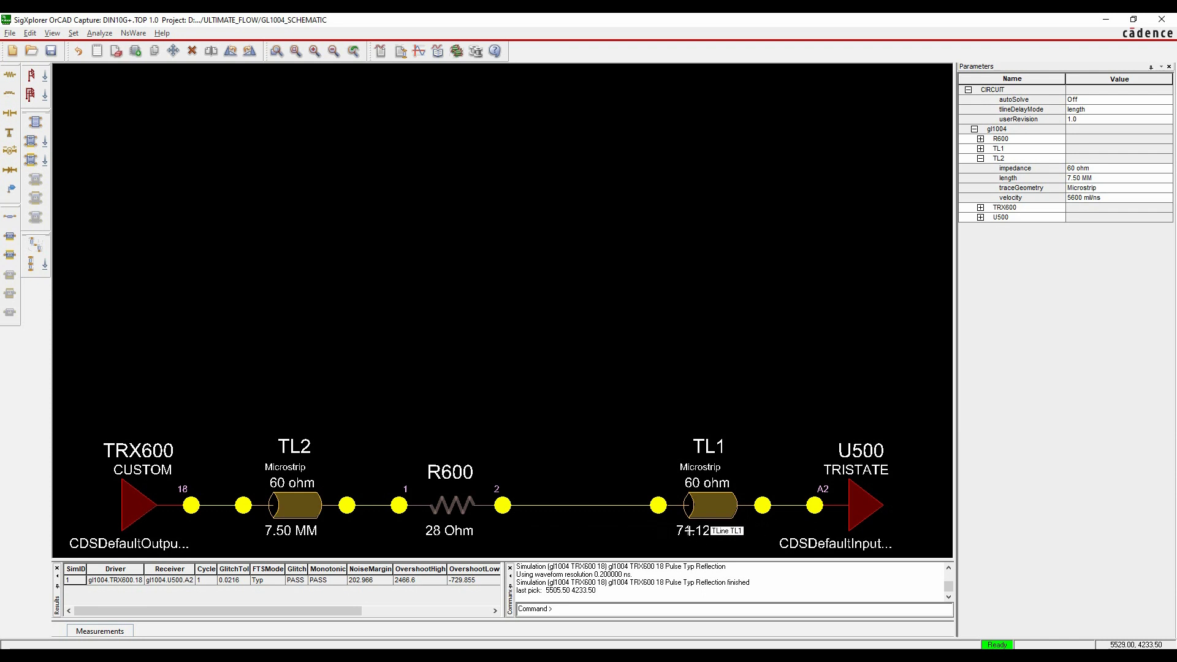
Lengthen transmission line TL1 from 71.12 to 150 MM.
{"action": "left_click", "coordinate": [723, 531]}
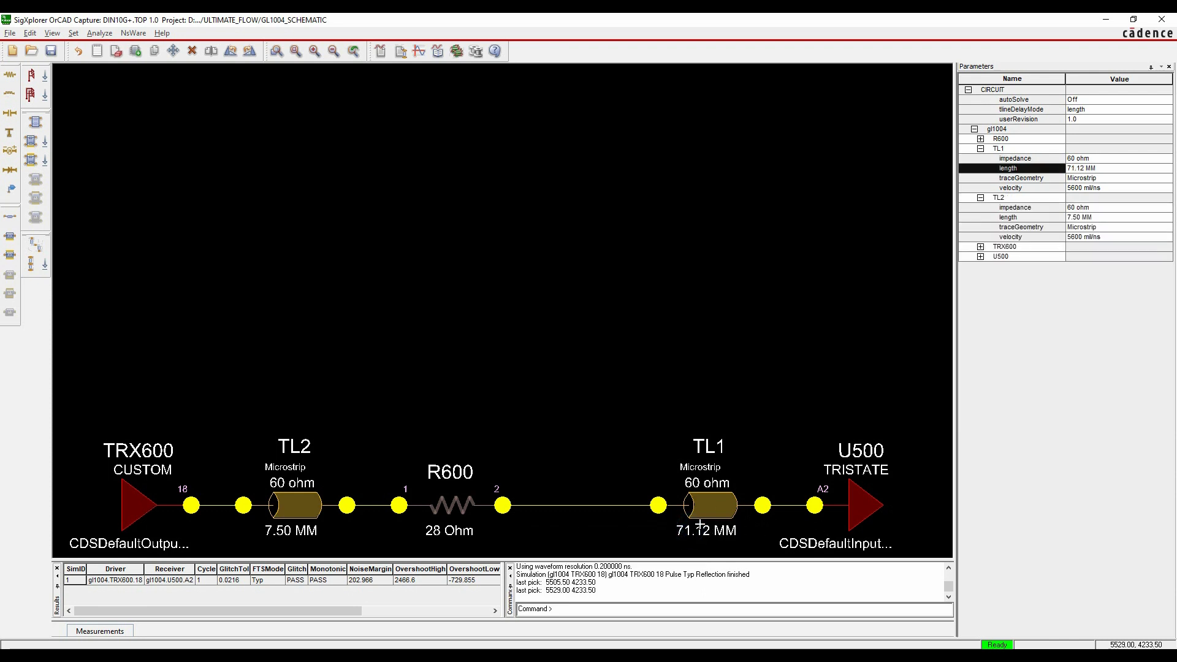
{"action": "left_click", "coordinate": [1083, 169]}
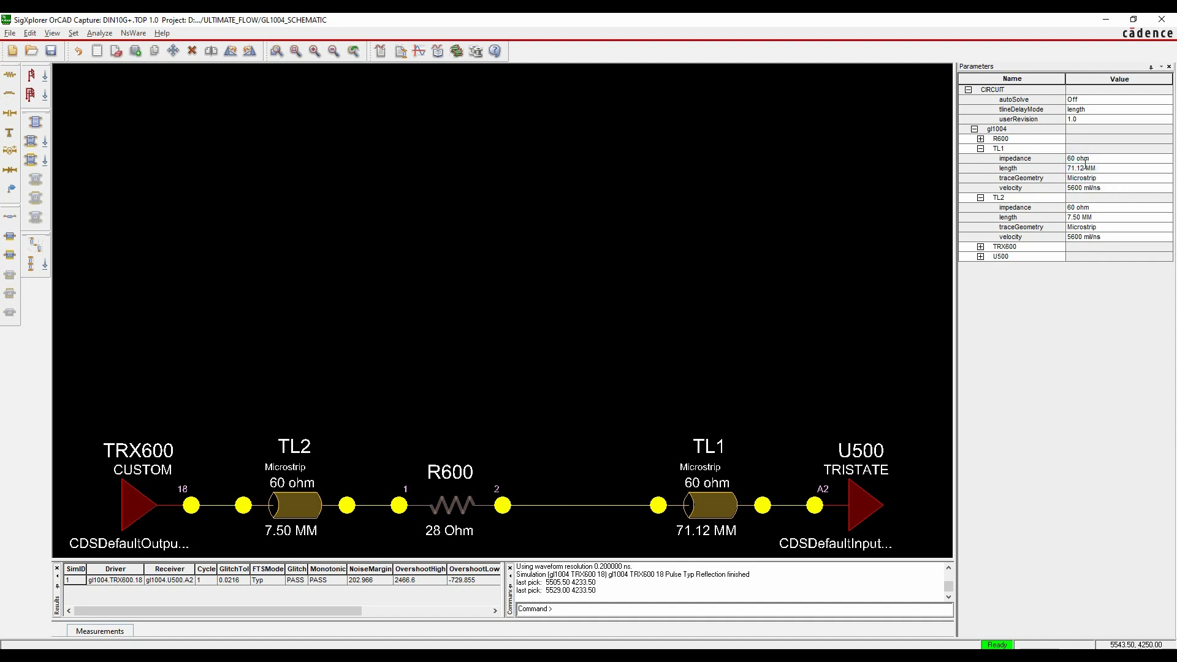
{"action": "left_click", "coordinate": [1086, 162]}
{"action": "left_click", "coordinate": [1083, 168]}
{"action": "key", "text": "BackSpace"}
{"action": "key", "text": "BackSpace"}
{"action": "key", "text": "BackSpace"}
{"action": "key", "text": "BackSpace"}
{"action": "key", "text": "BackSpace"}
{"action": "type", "text": "150"}
{"action": "key", "text": "Return"}
{"action": "left_click", "coordinate": [821, 260]}
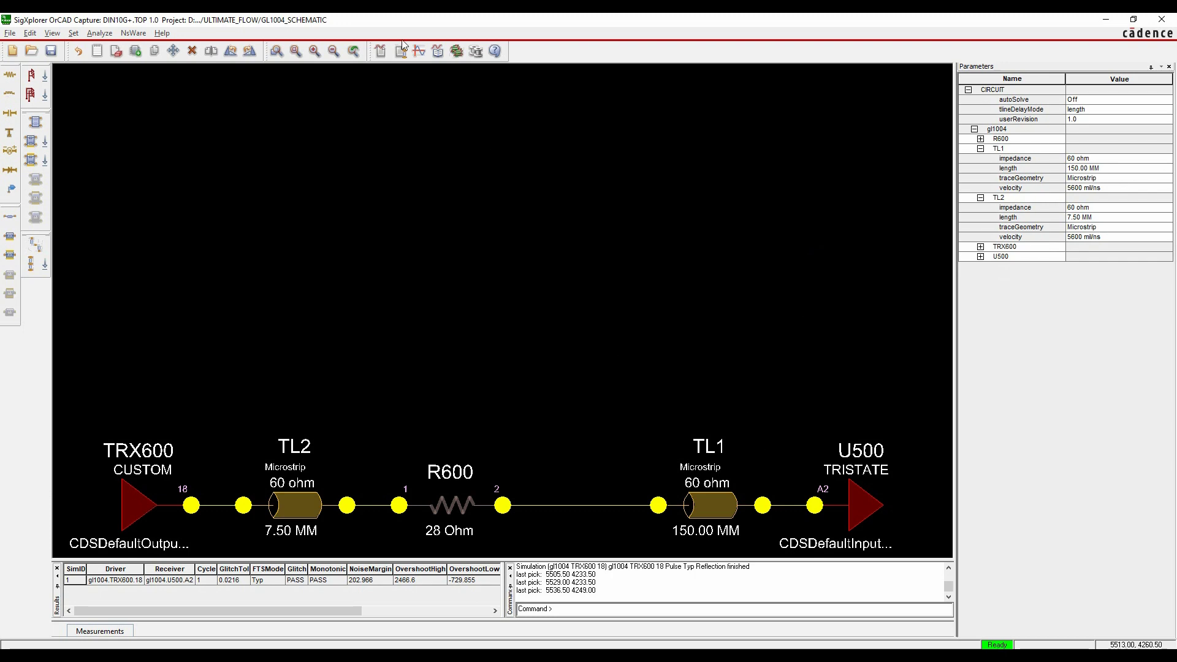
Rerun the reflection simulation and move the U500 A2 marker from 1.250 V to the 2.170 V peak.
{"action": "left_click", "coordinate": [419, 52]}
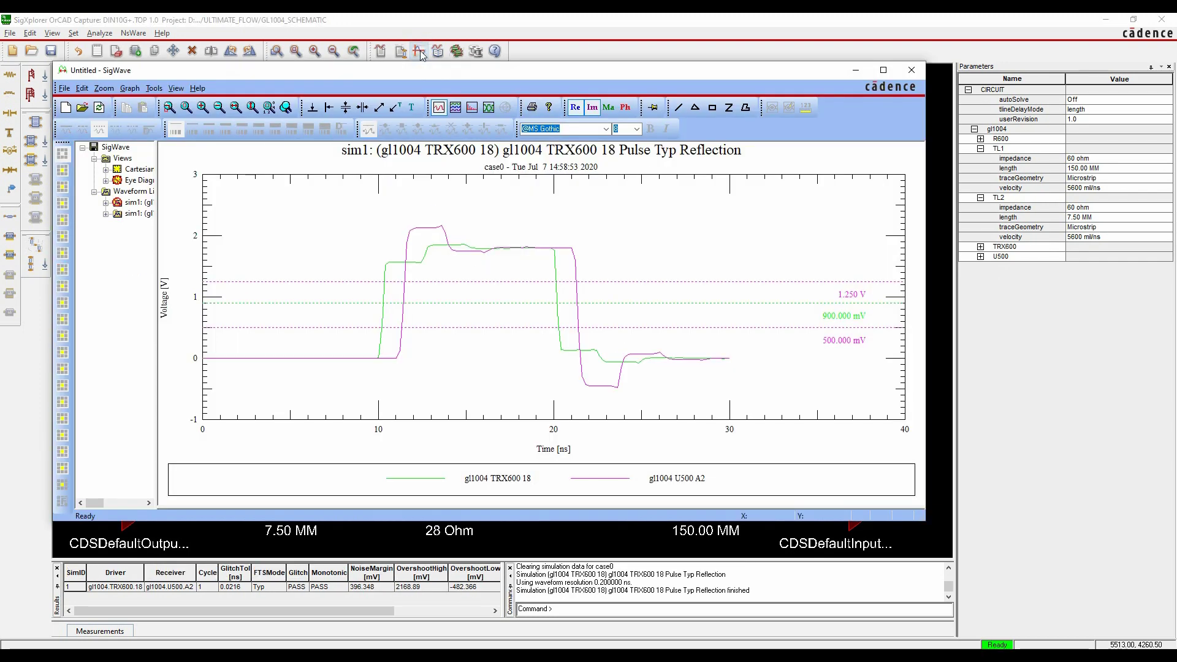
{"action": "left_click", "coordinate": [439, 228]}
{"action": "left_click", "coordinate": [466, 281]}
{"action": "left_click_drag", "start_coordinate": [466, 281], "coordinate": [471, 225]}
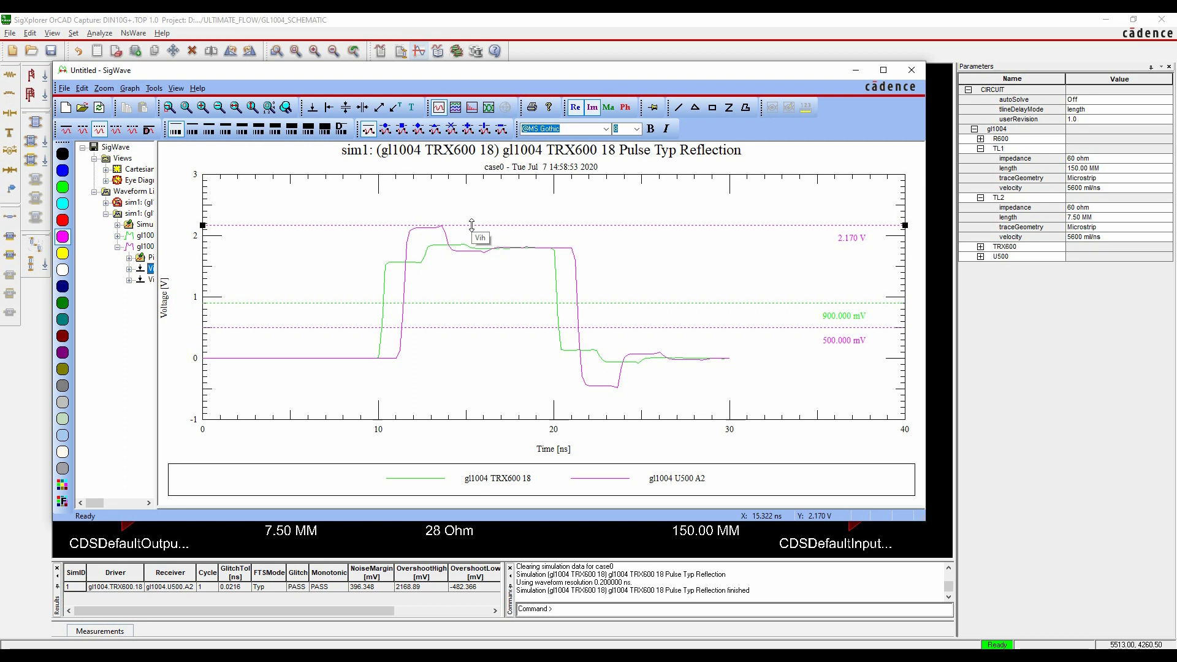
Back in the SigXplorer schematic, set R600's resistance value to 60 Ohm.
{"action": "left_click", "coordinate": [644, 23]}
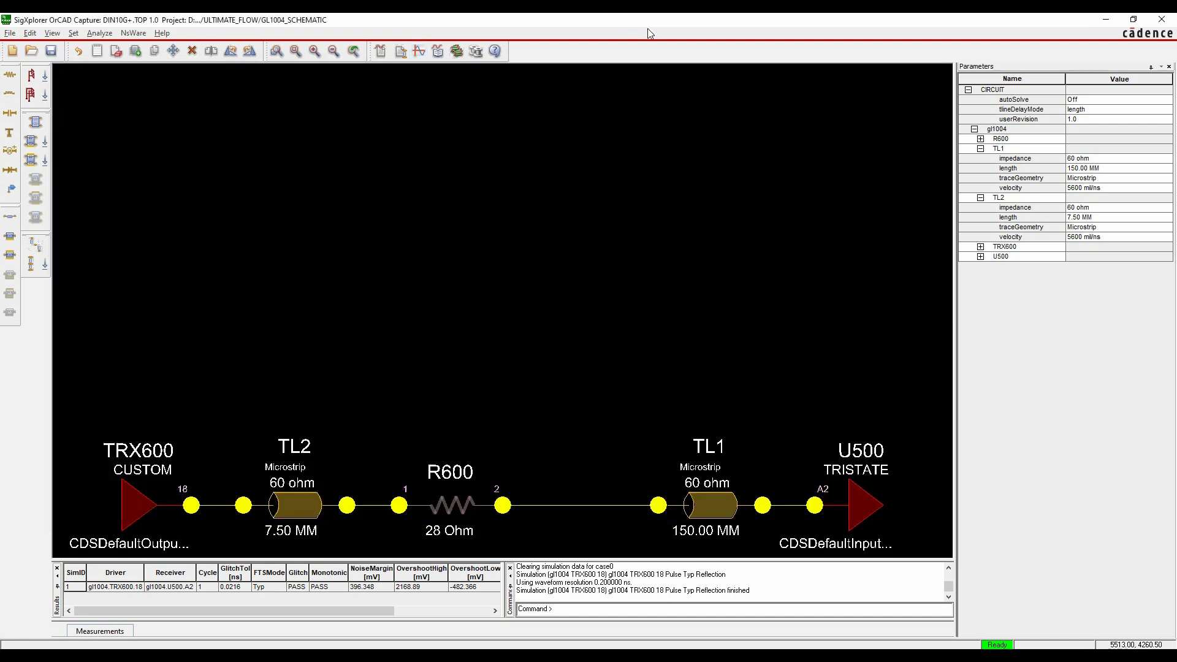
{"action": "left_click", "coordinate": [521, 342]}
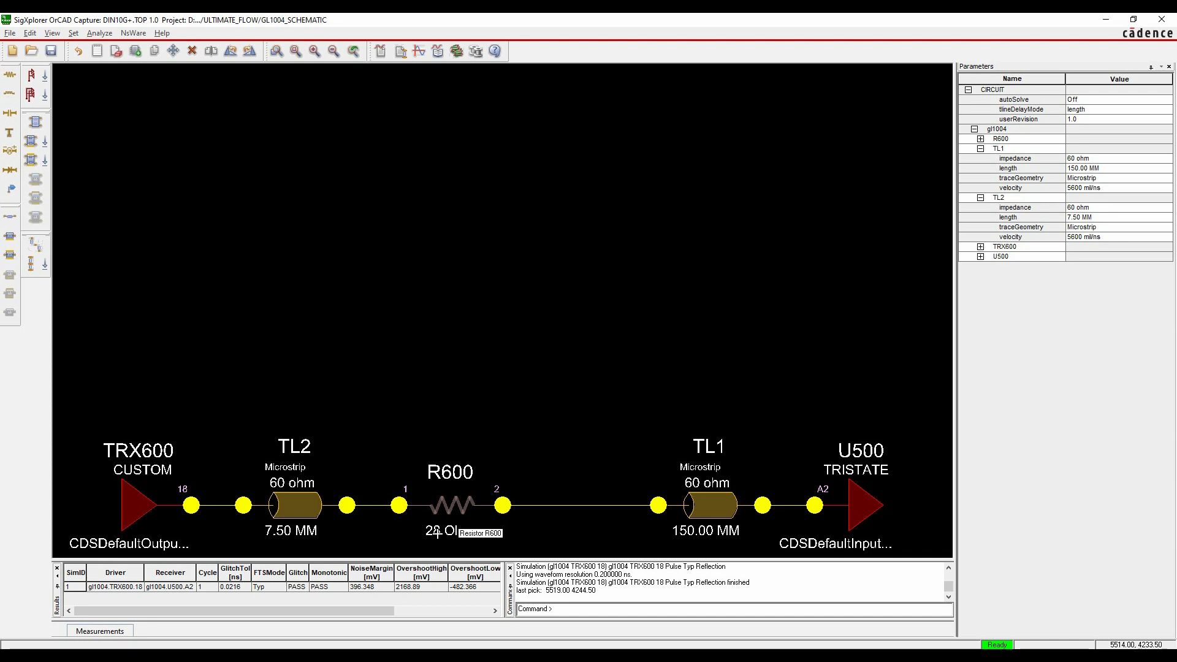
{"action": "left_click", "coordinate": [435, 532]}
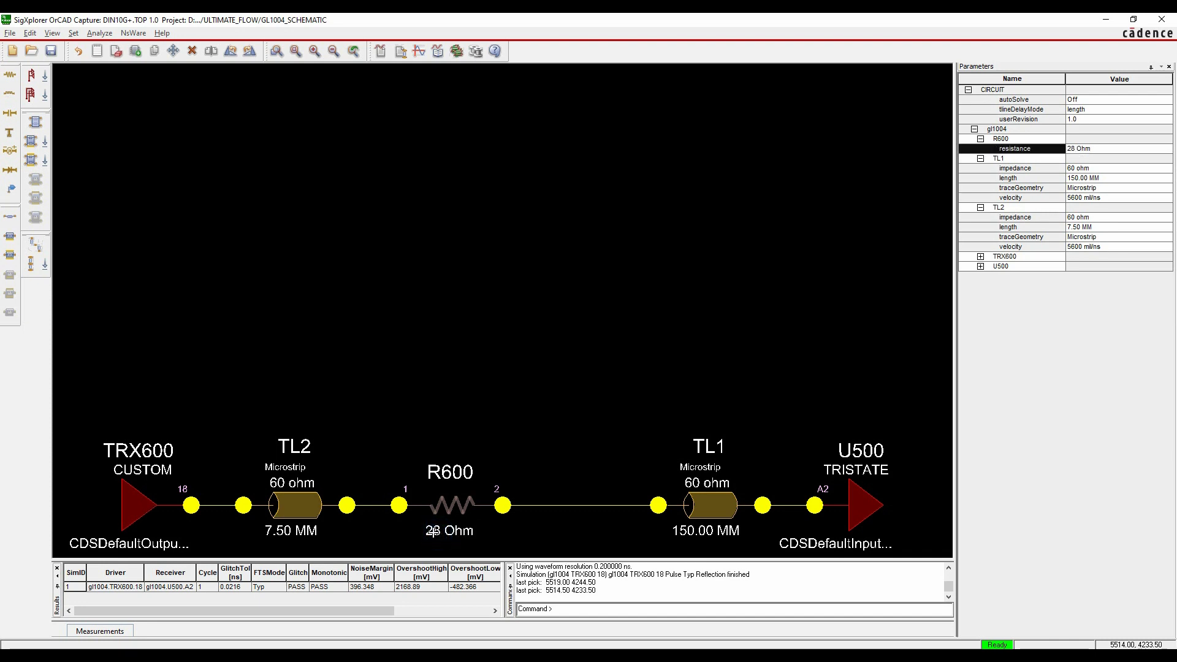
{"action": "double_click", "coordinate": [433, 532]}
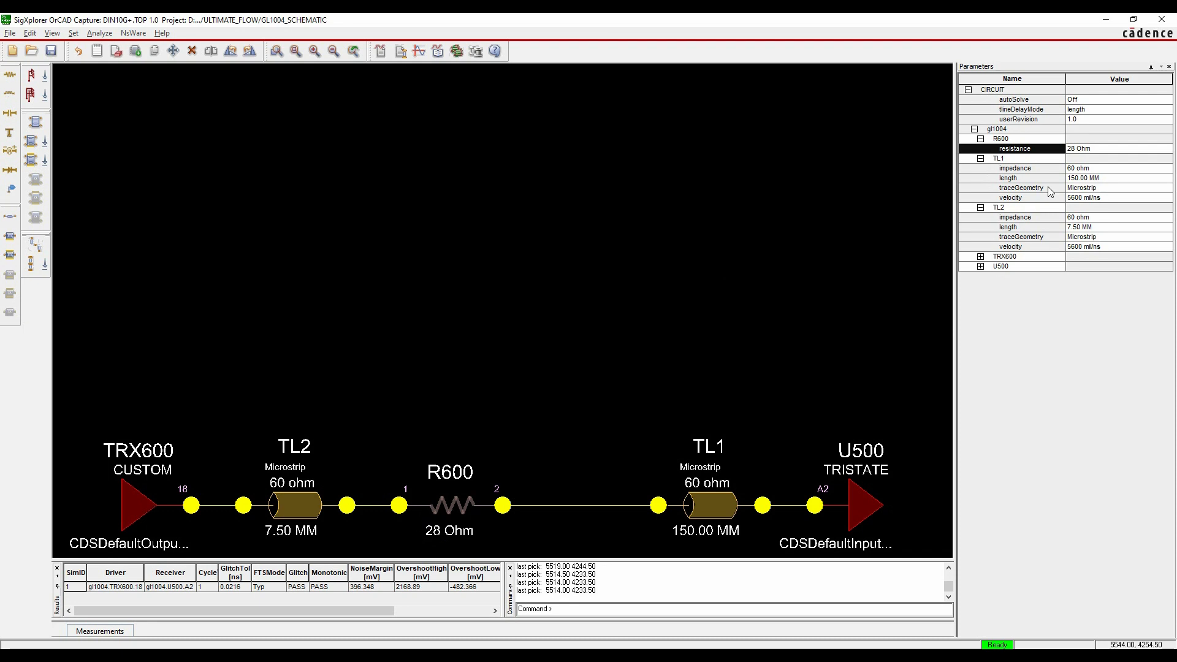
{"action": "left_click", "coordinate": [1076, 148]}
{"action": "left_click", "coordinate": [1076, 148]}
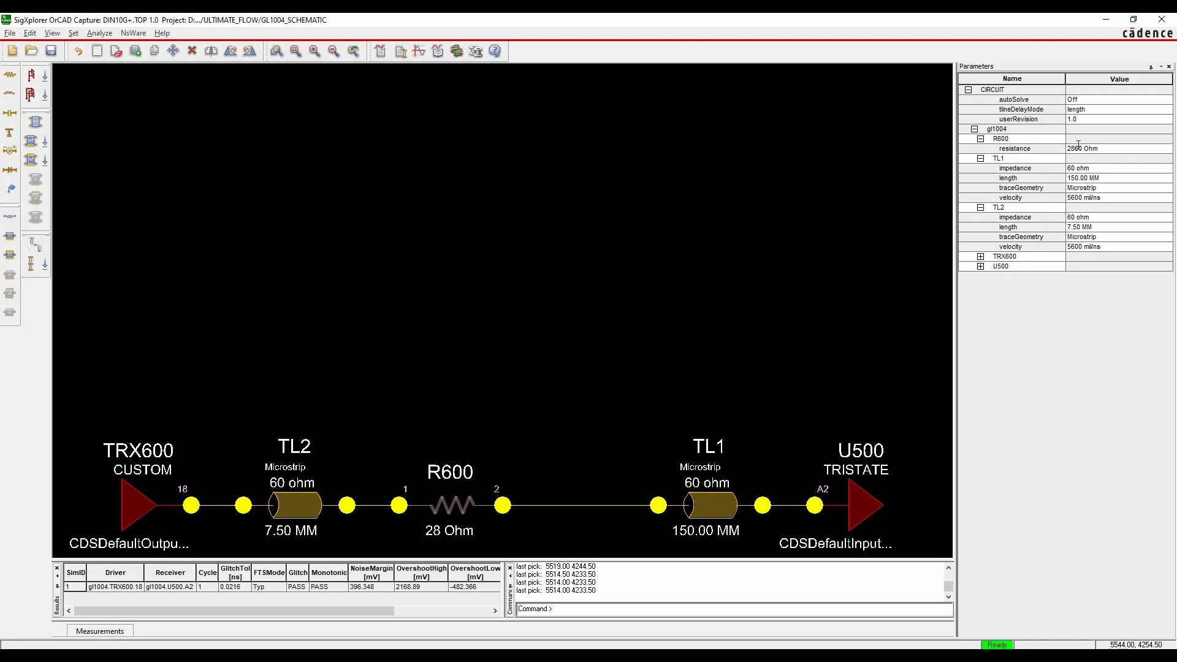
{"action": "left_click", "coordinate": [1087, 148]}
{"action": "key", "text": "BackSpace"}
{"action": "key", "text": "BackSpace"}
{"action": "key", "text": "BackSpace"}
{"action": "key", "text": "BackSpace"}
{"action": "type", "text": "60"}
{"action": "key", "text": "Return"}
Rerun the reflection simulation with R600 at 60 Ohm.
{"action": "left_click", "coordinate": [419, 52]}
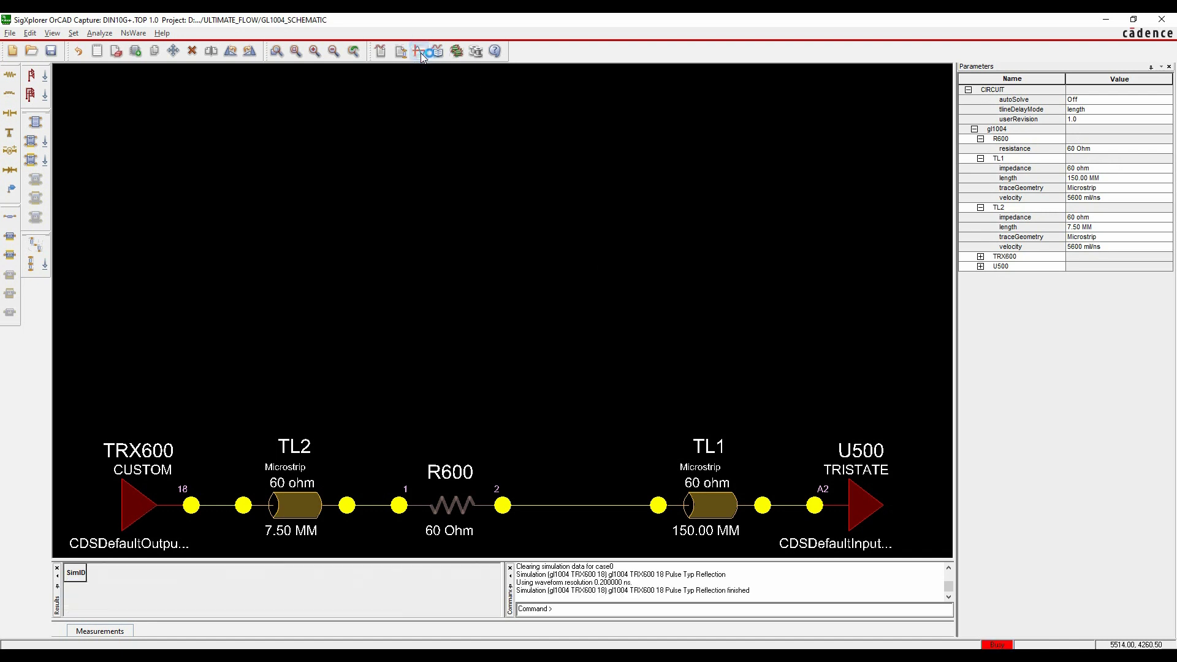